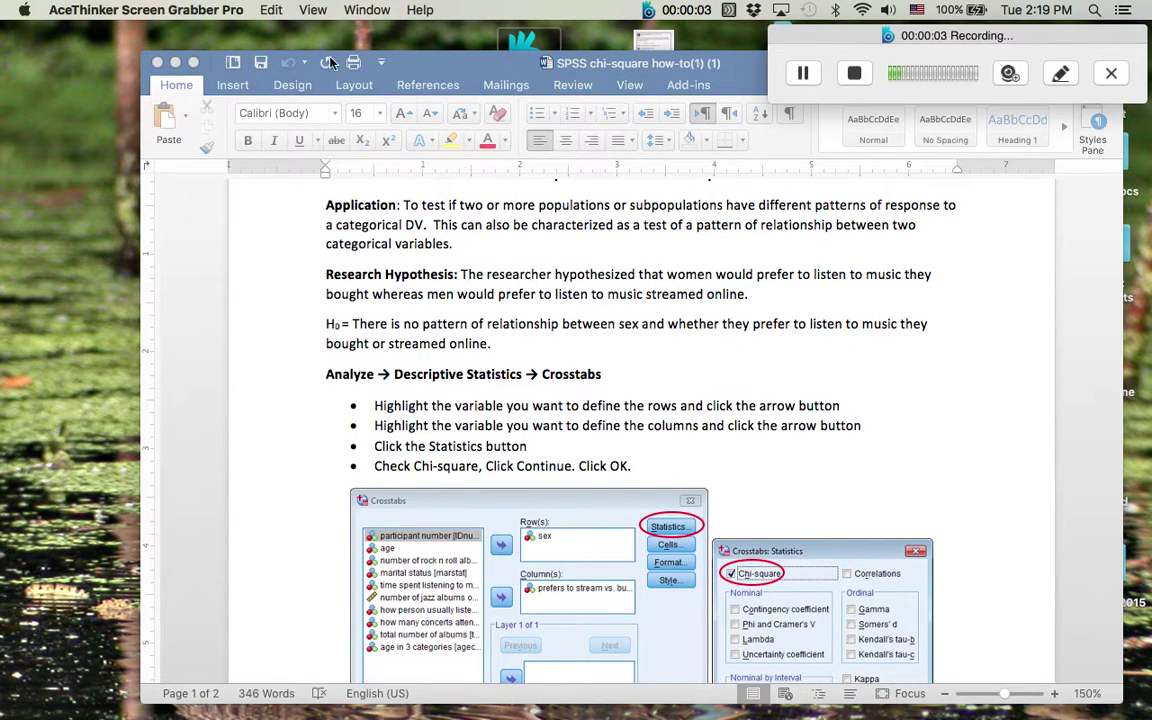
- Enlarge the Word chi-square how-to window to fill the screen and scroll to its top
drag(444, 78, 369, 58)
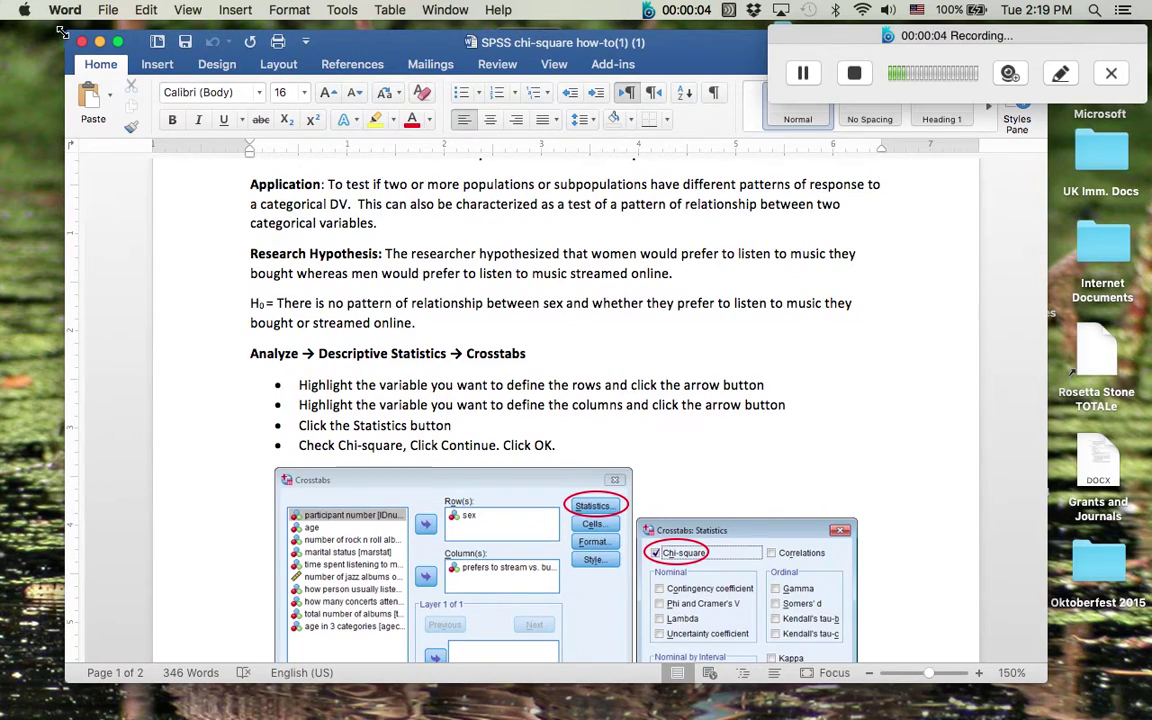
drag(59, 32, 8, 22)
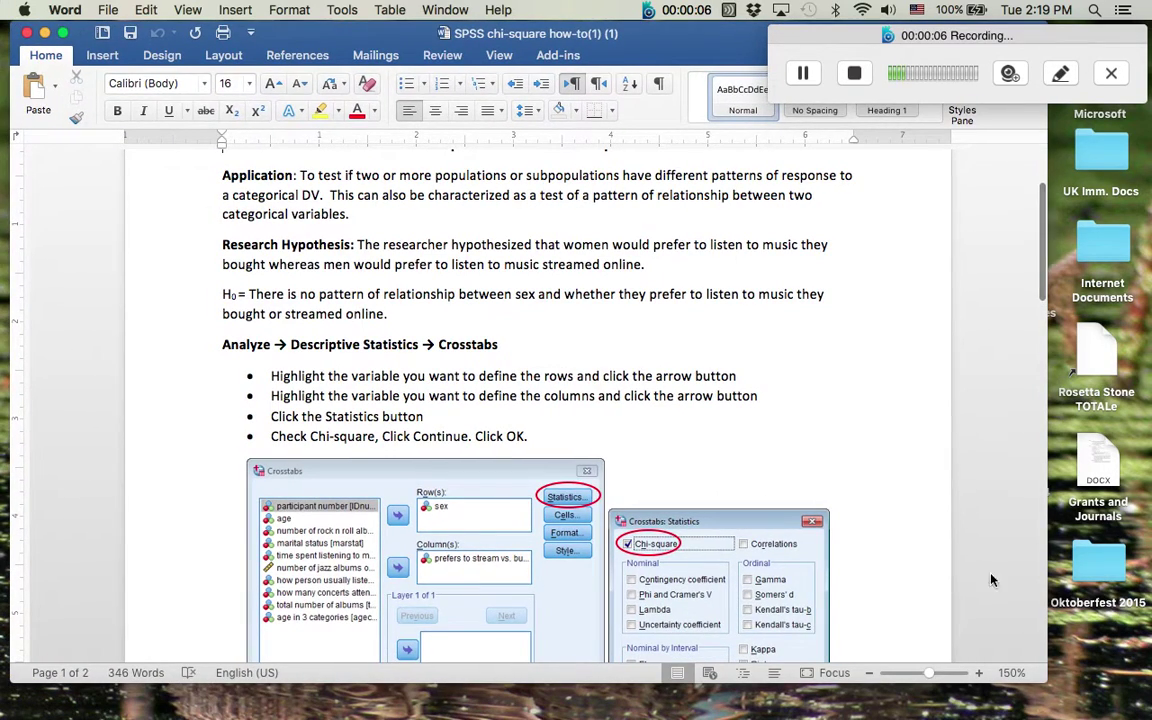
drag(1052, 688, 1150, 718)
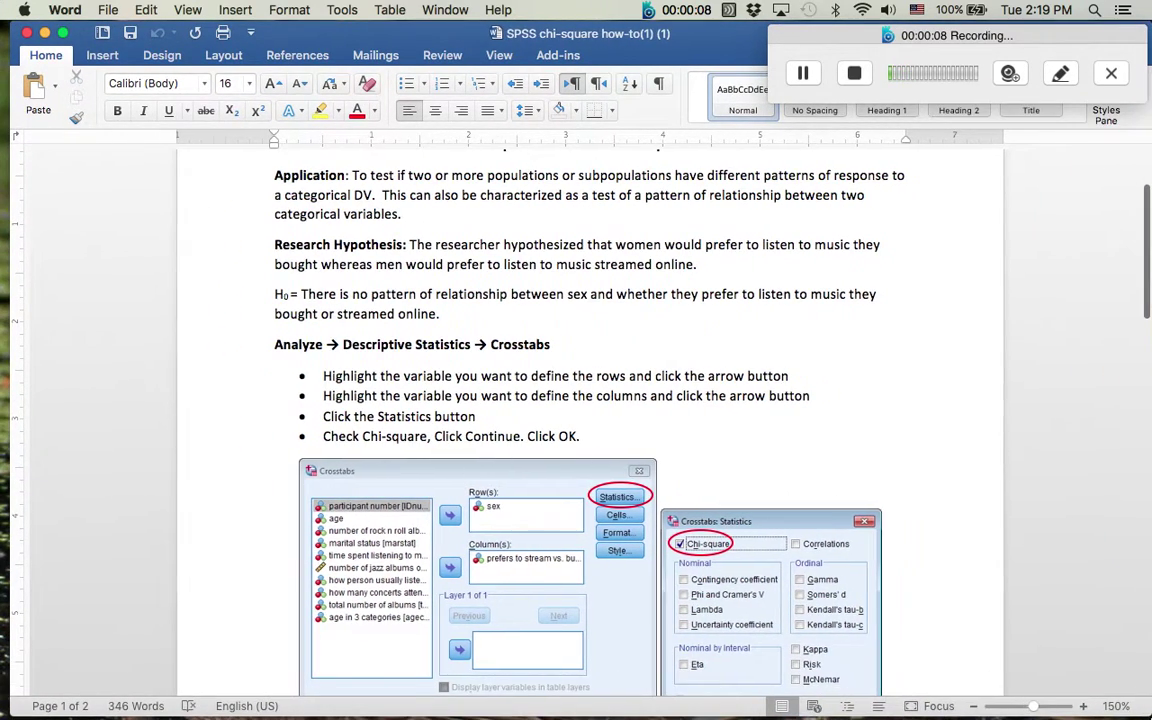
scroll(723, 458, up, 3)
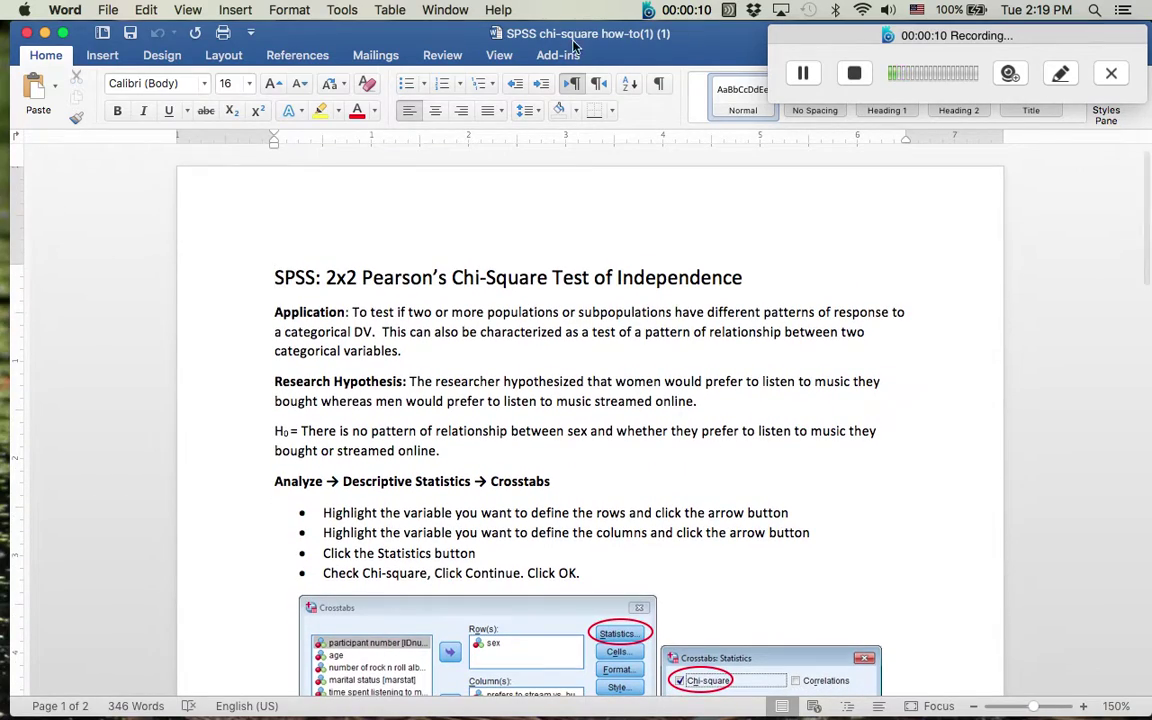
key(super+Tab)
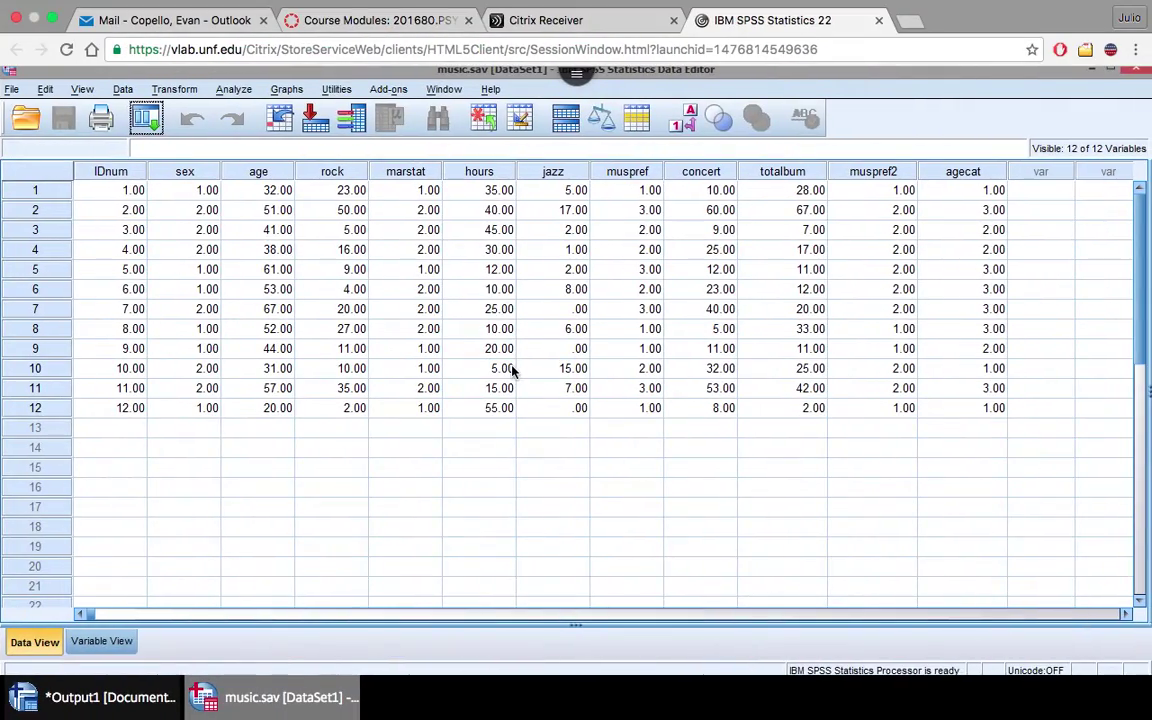
click(400, 22)
scroll(393, 268, down, 6)
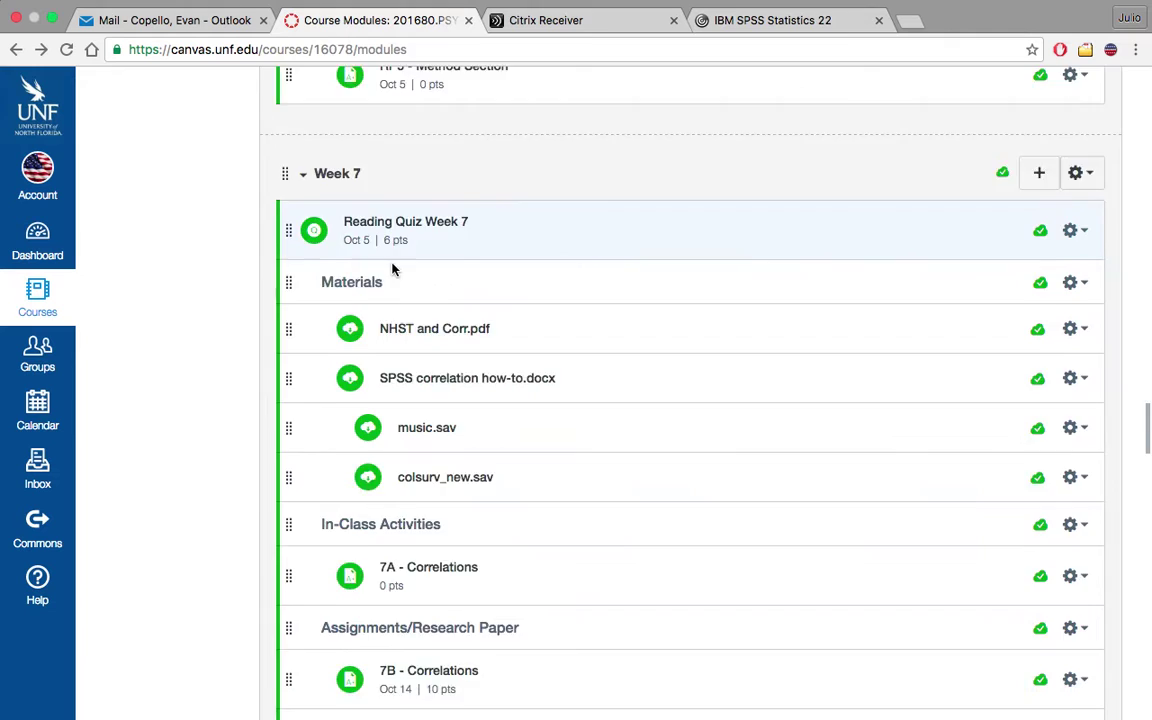
scroll(393, 268, down, 3)
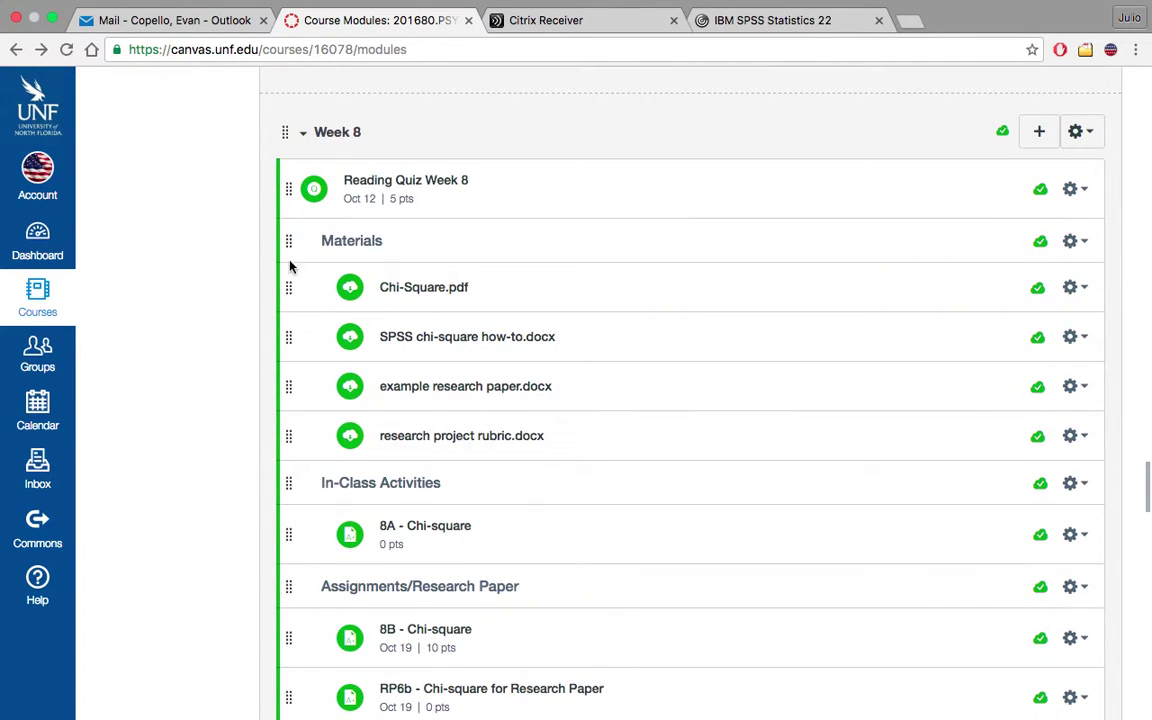
scroll(262, 508, down, 2)
scroll(383, 314, up, 6)
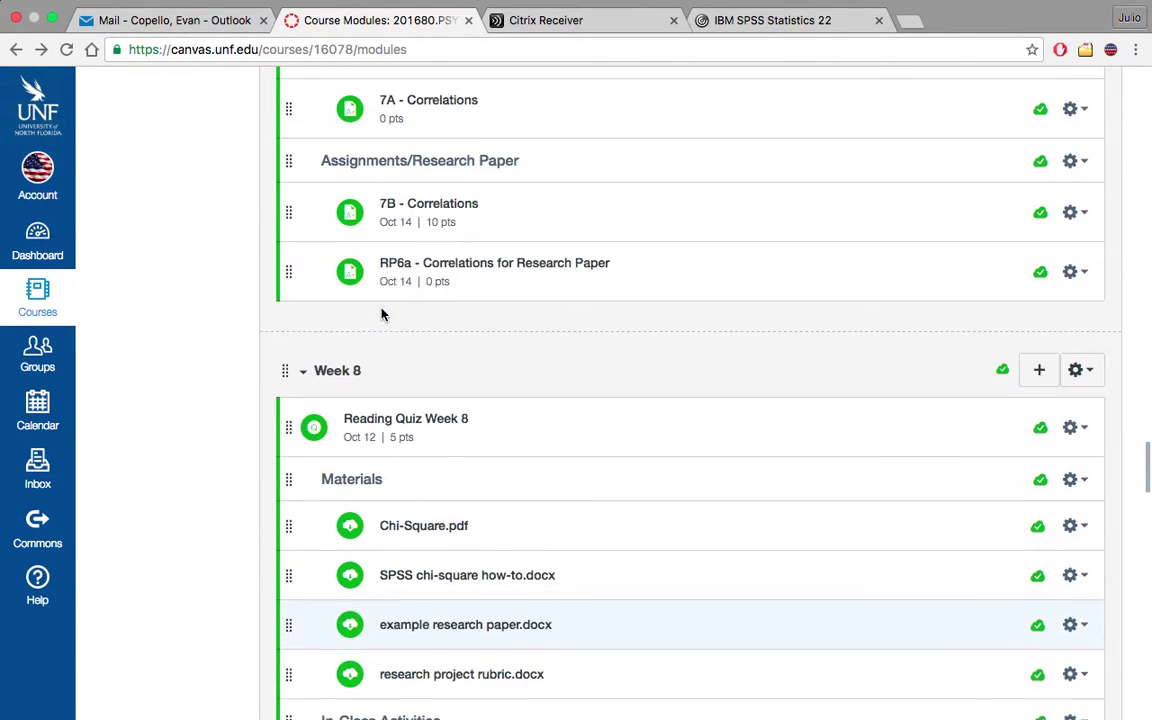
scroll(381, 314, up, 2)
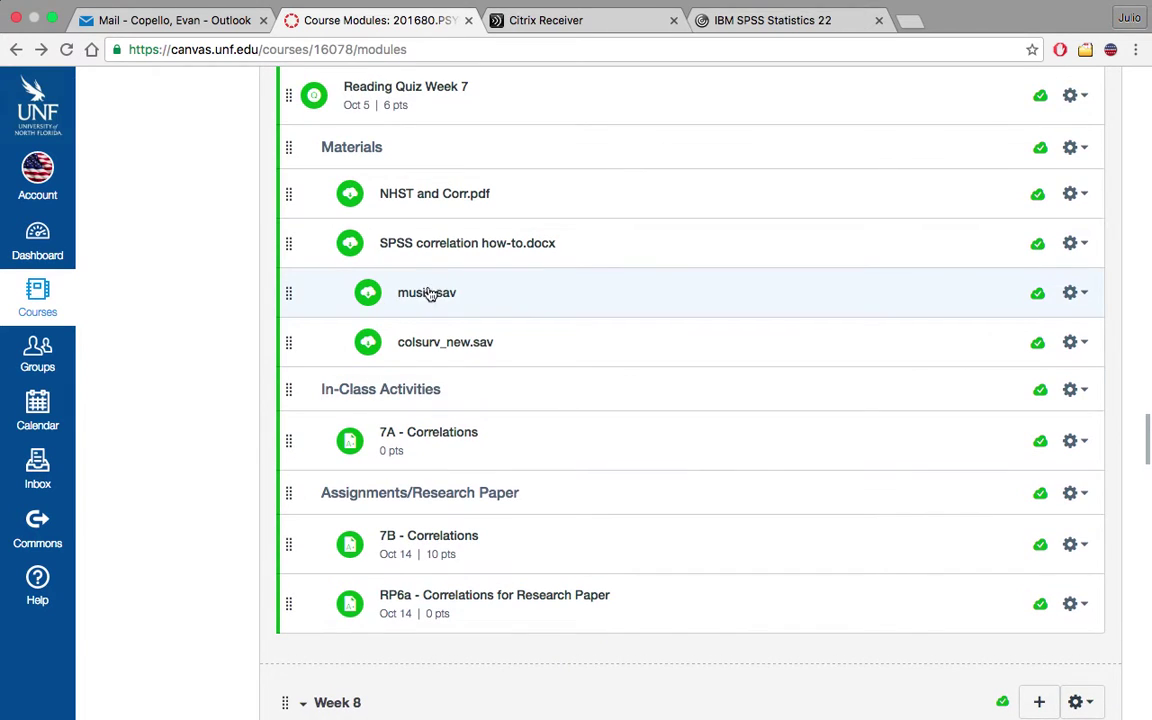
scroll(425, 297, up, 1)
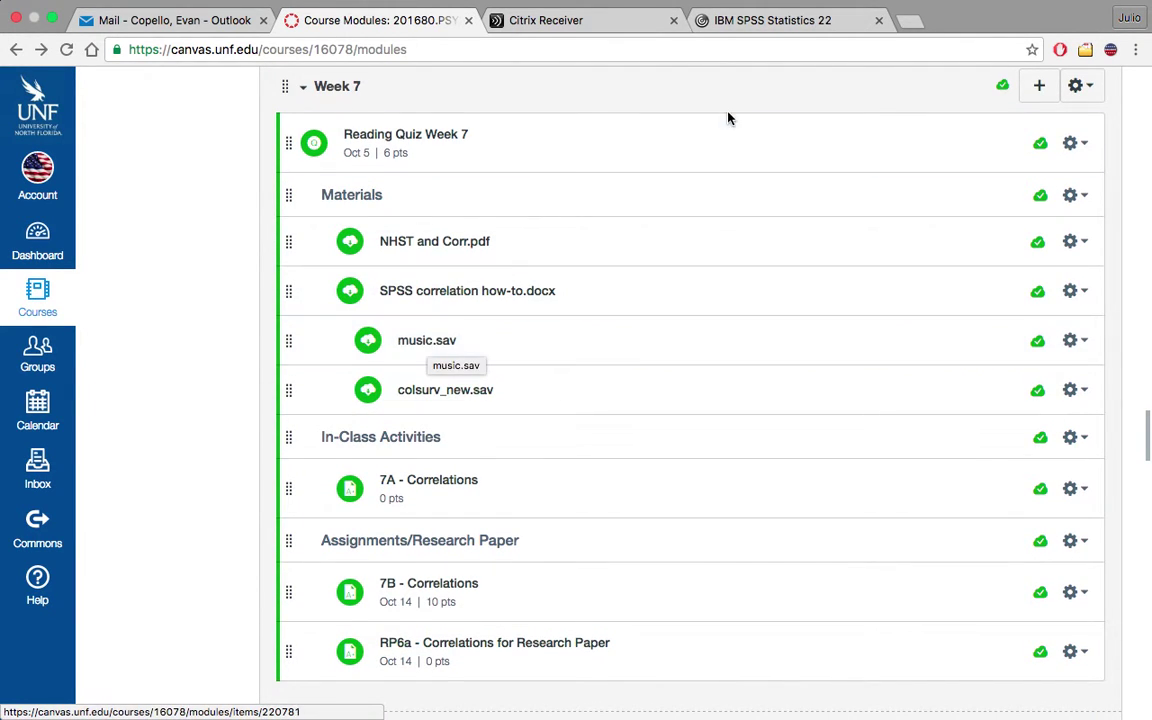
click(690, 22)
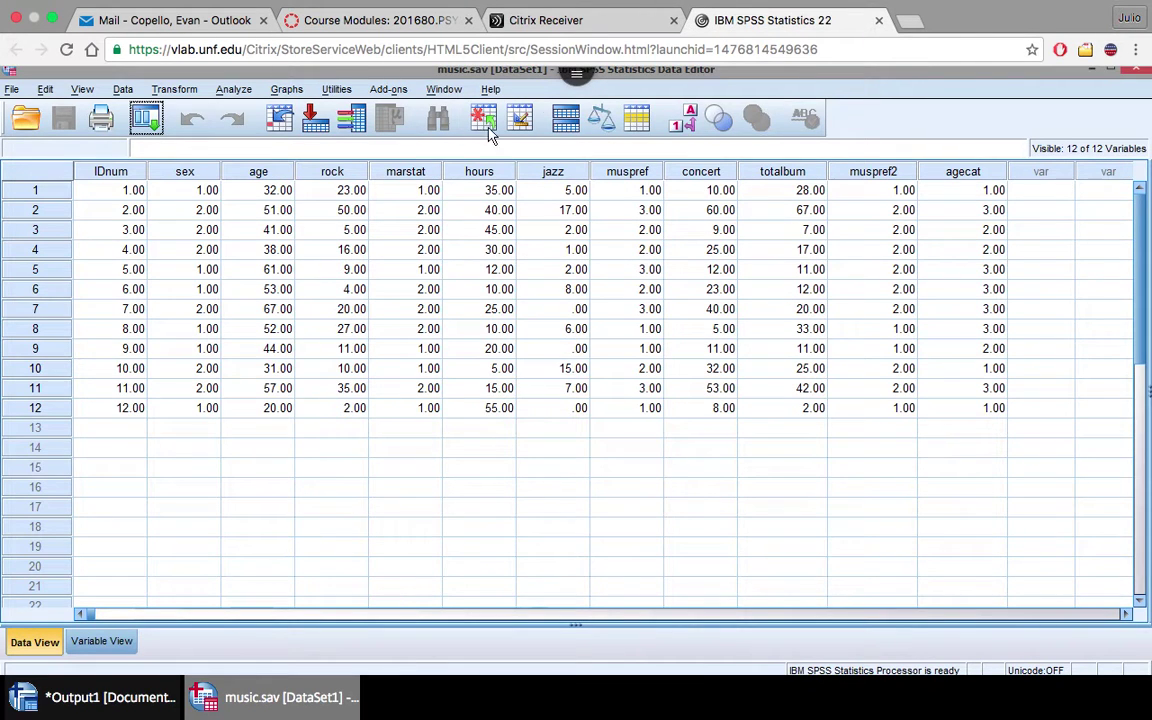
- Return to the SPSS Data Editor and choose Analyze > Descriptive Statistics > Crosstabs for music.sav
click(584, 22)
click(717, 22)
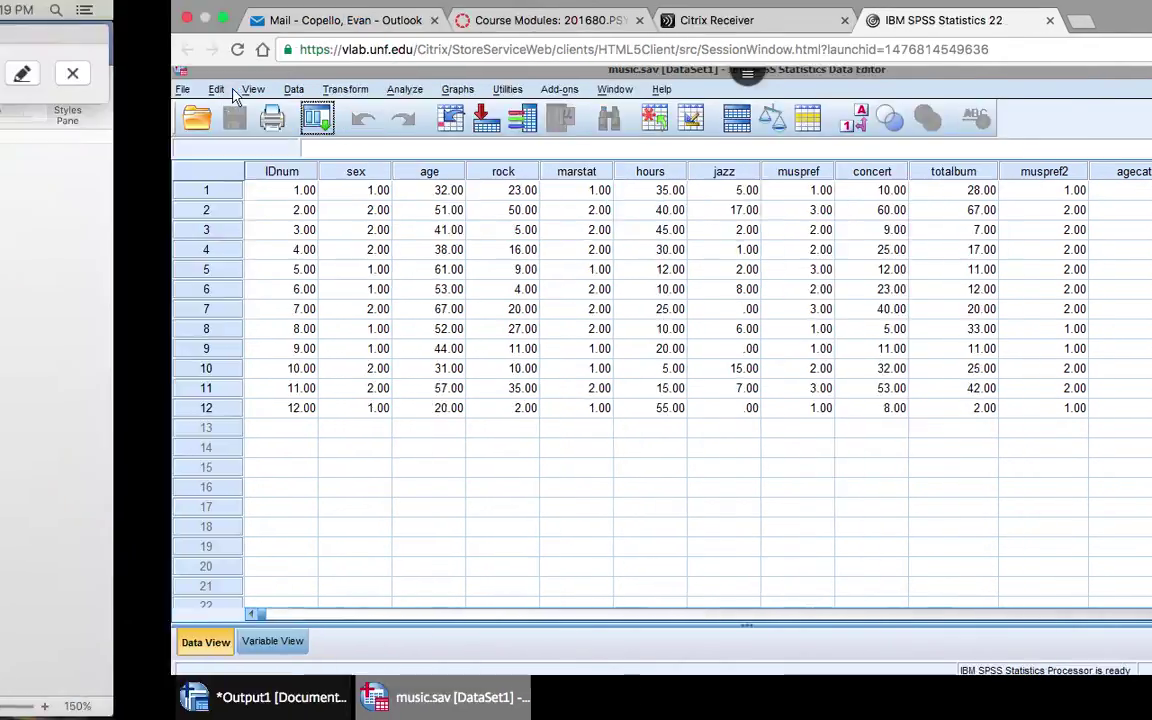
key(super+Tab)
scroll(383, 340, down, 5)
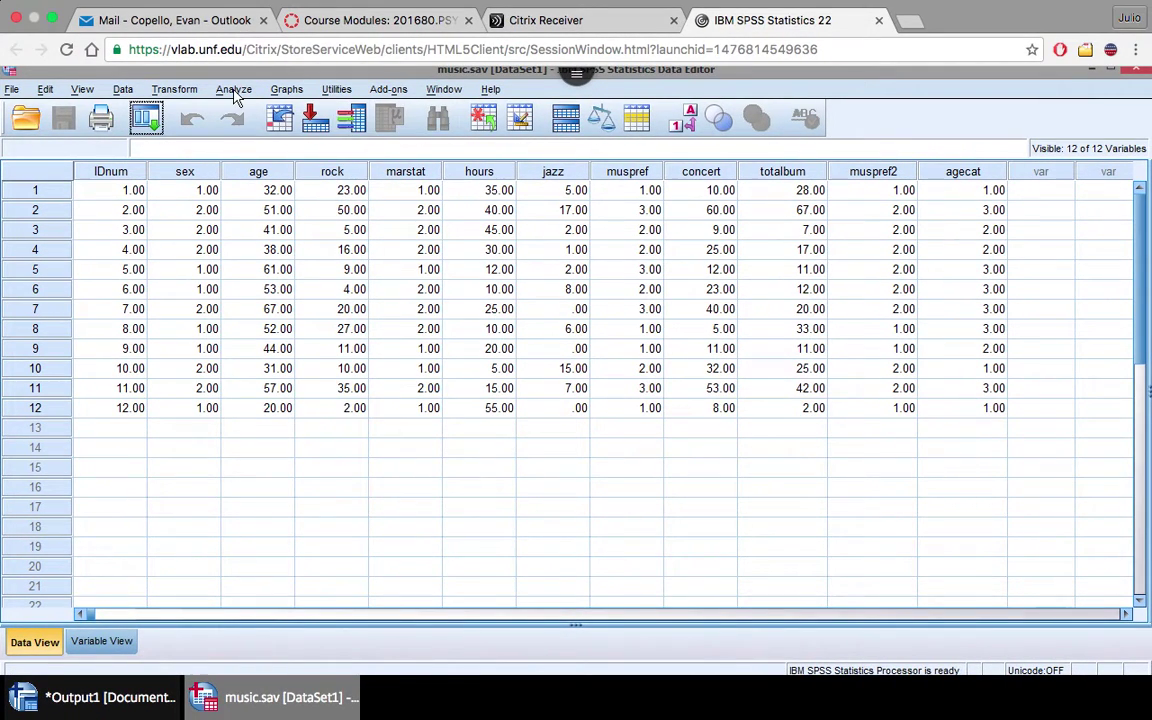
click(234, 90)
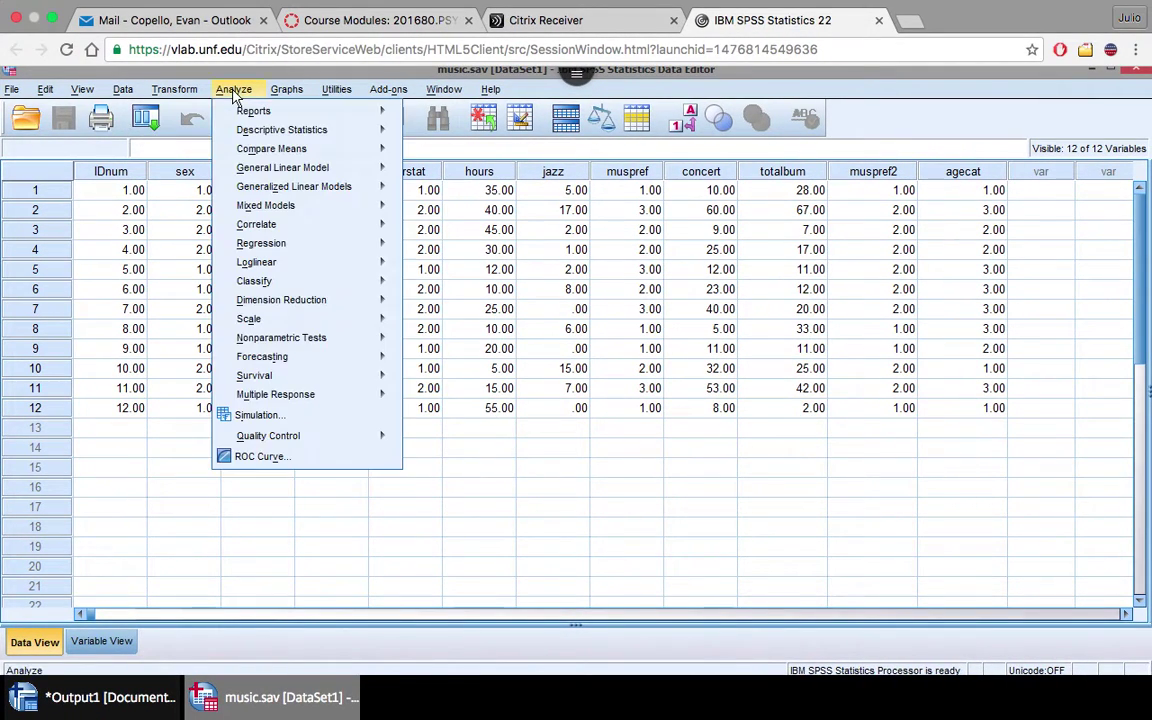
mouse_move(296, 138)
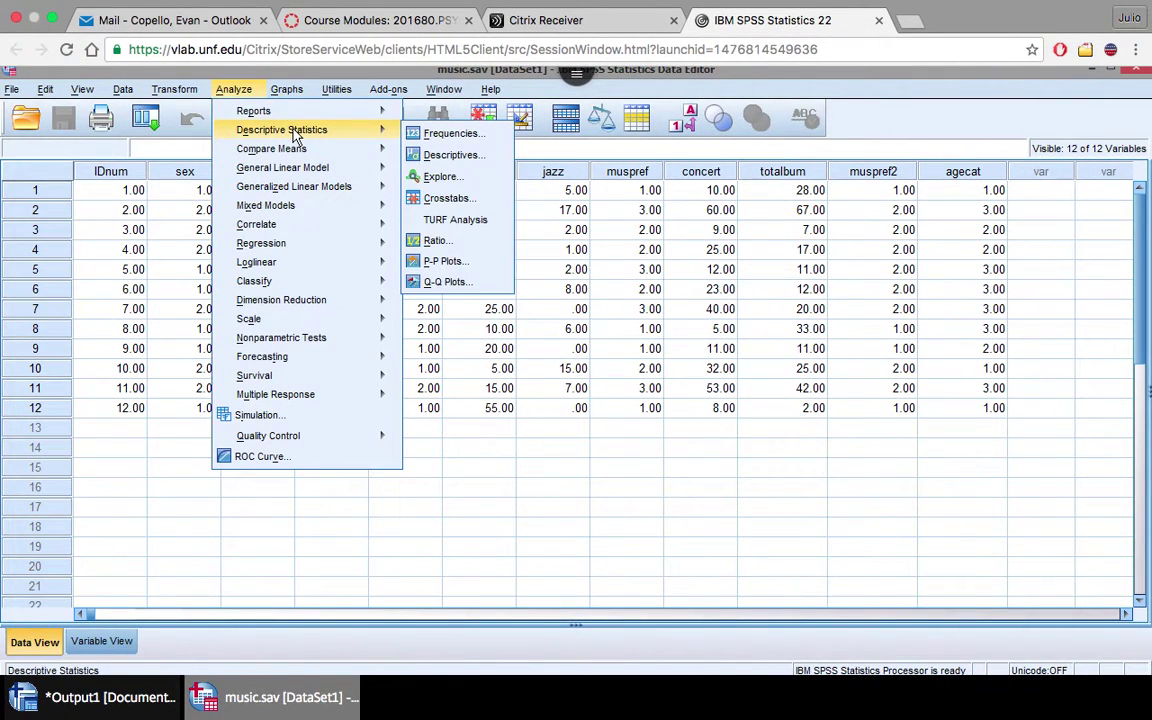
click(491, 201)
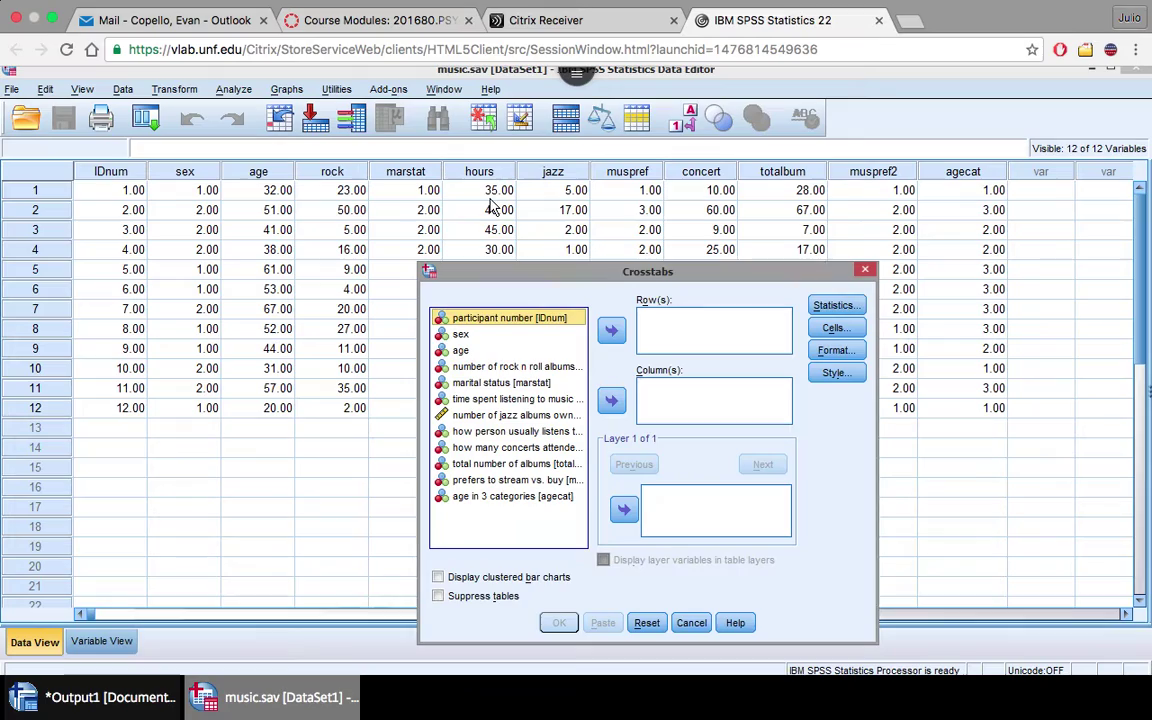
drag(617, 278, 601, 152)
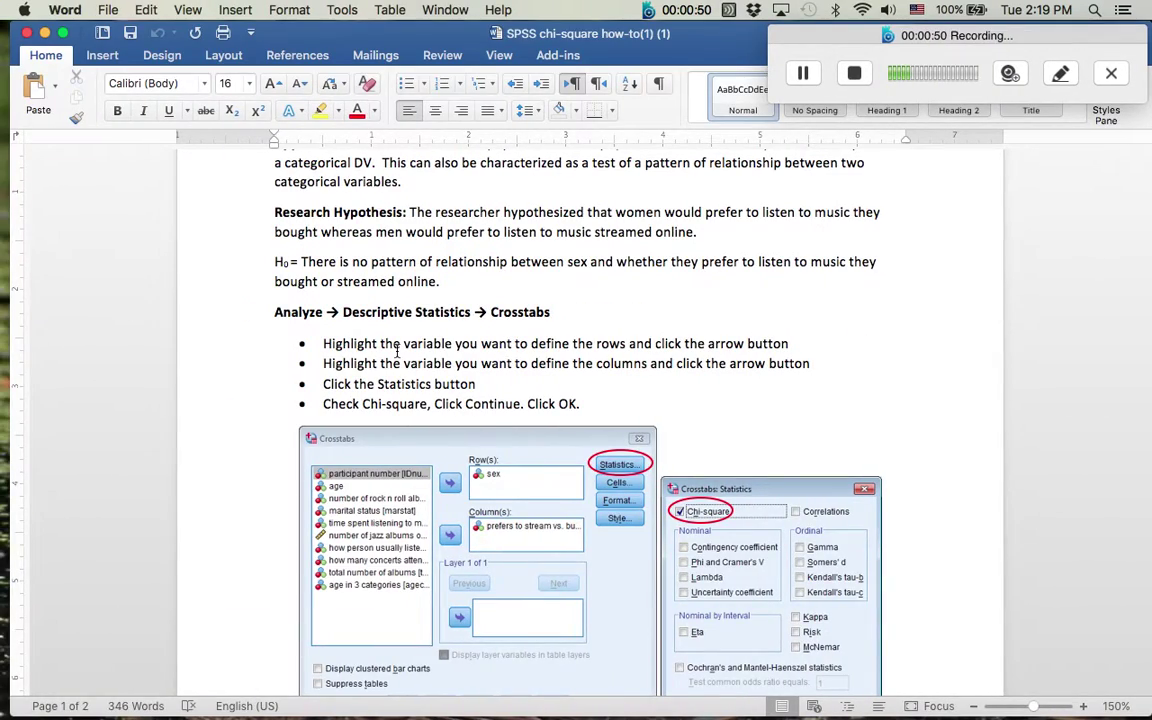
scroll(391, 350, up, 1)
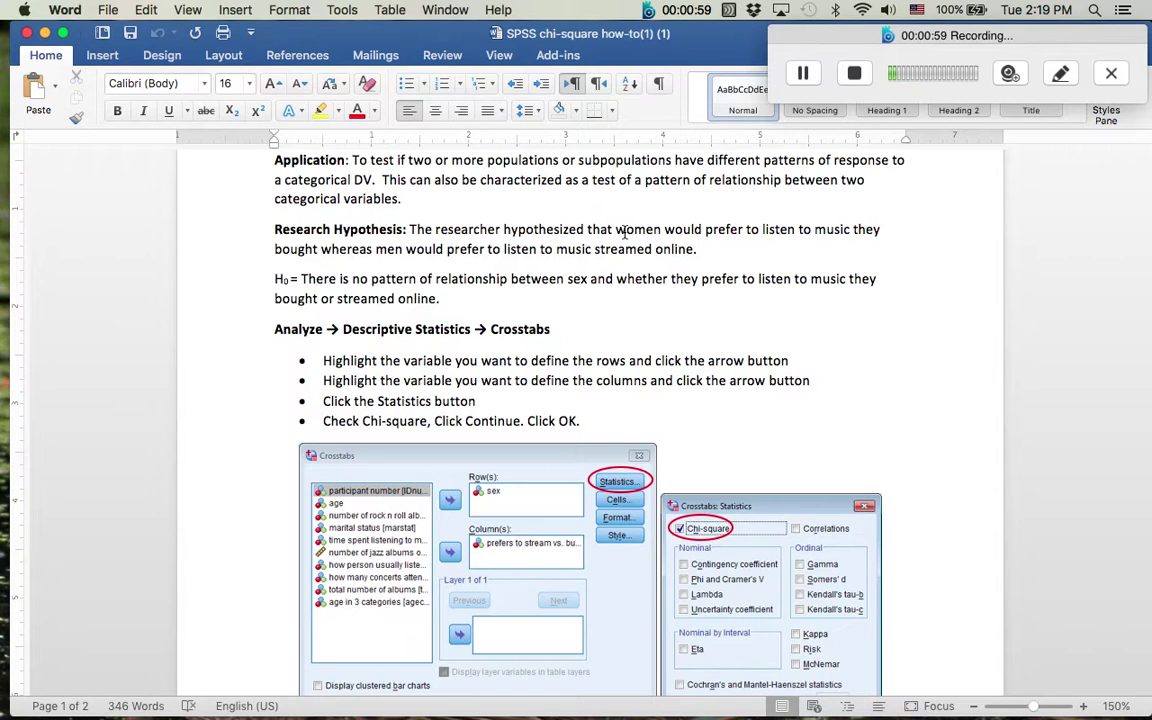
scroll(669, 352, down, 2)
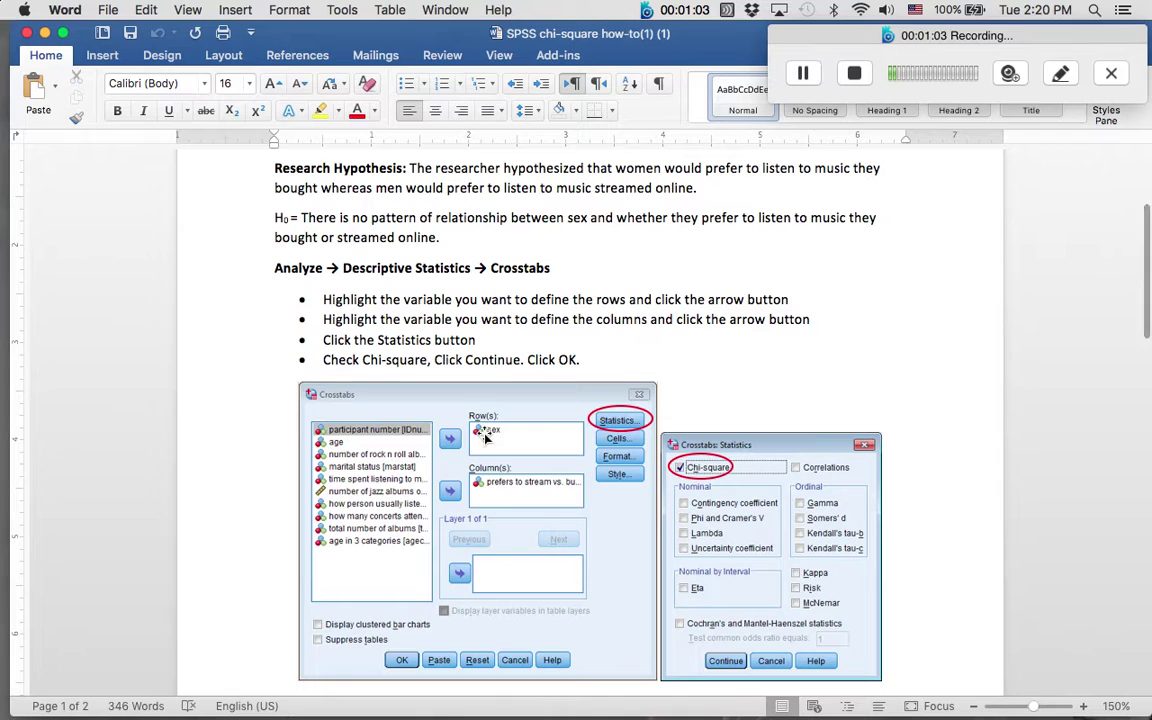
key(ctrl+Right)
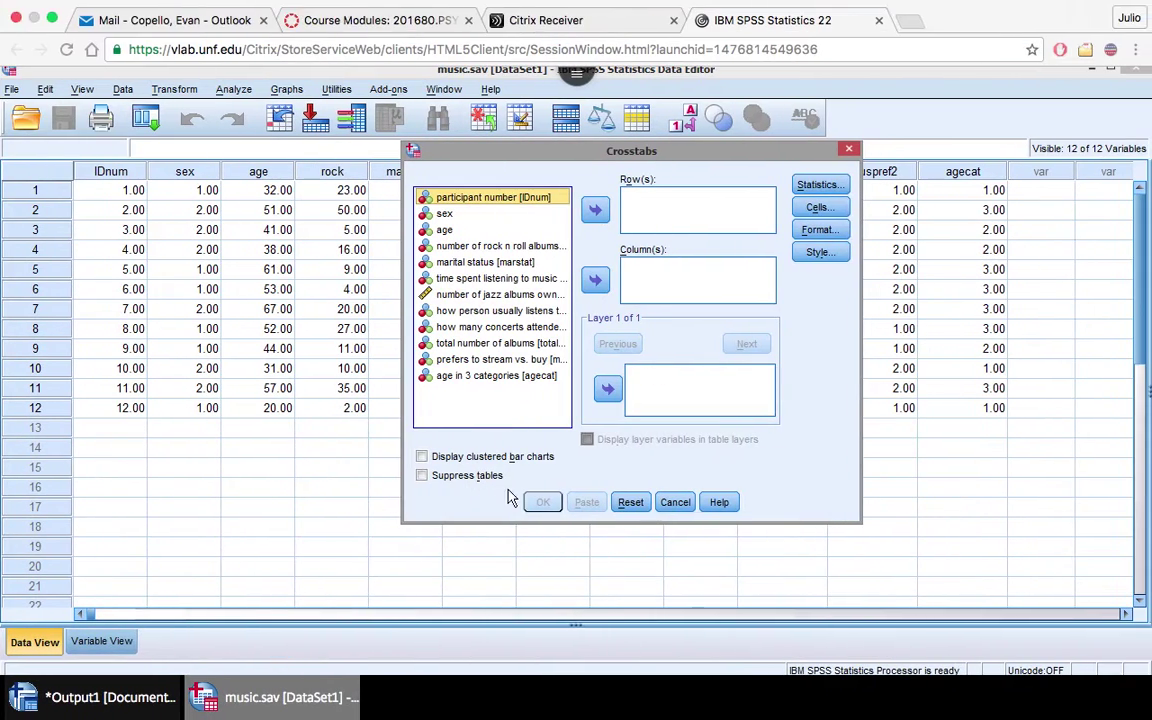
- Assign prefers to stream vs. buy as the column variable and sex as the row variable
click(490, 360)
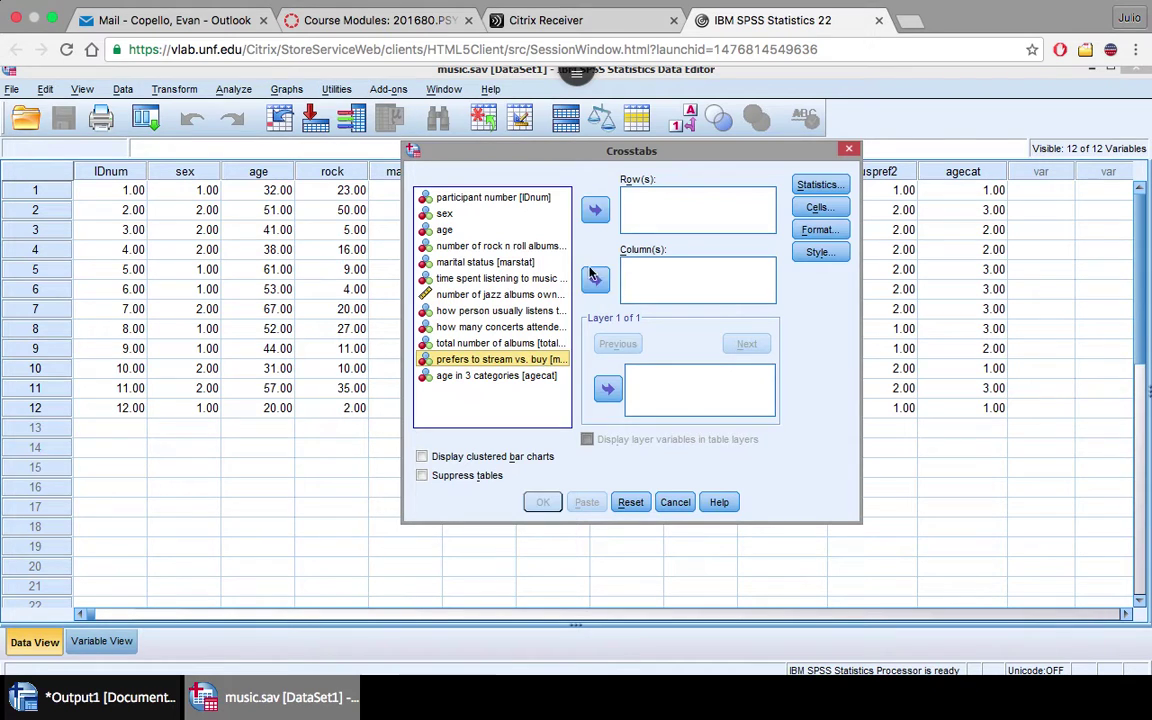
click(597, 279)
click(442, 213)
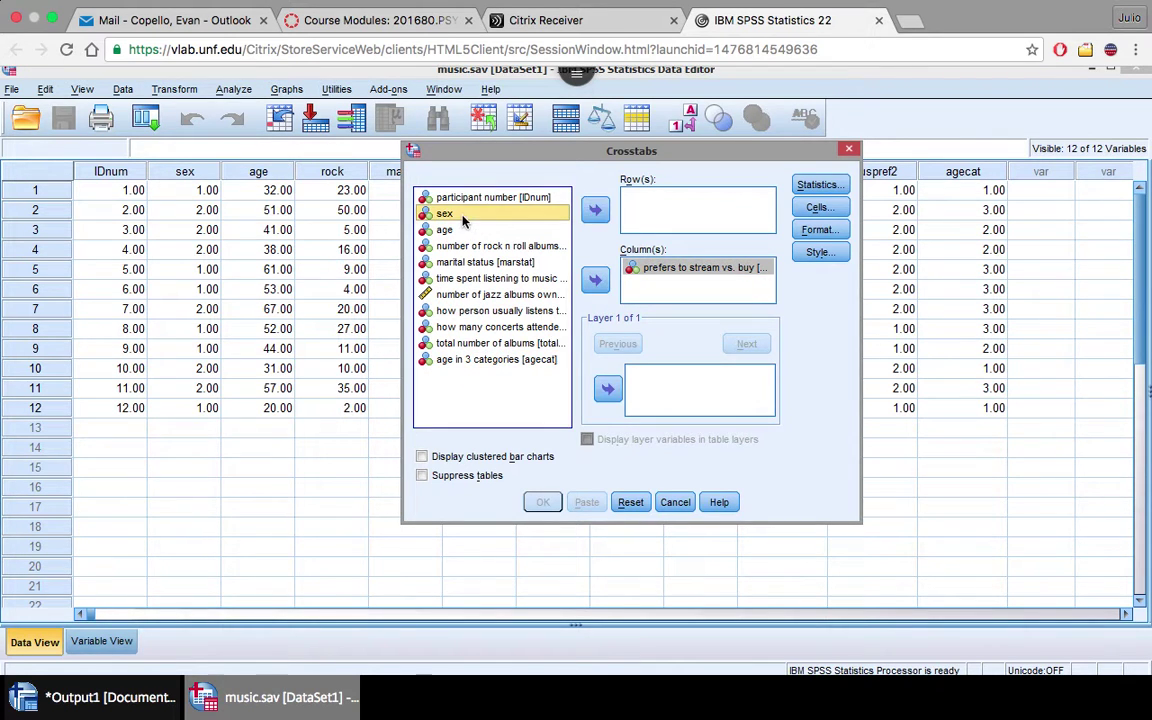
click(595, 210)
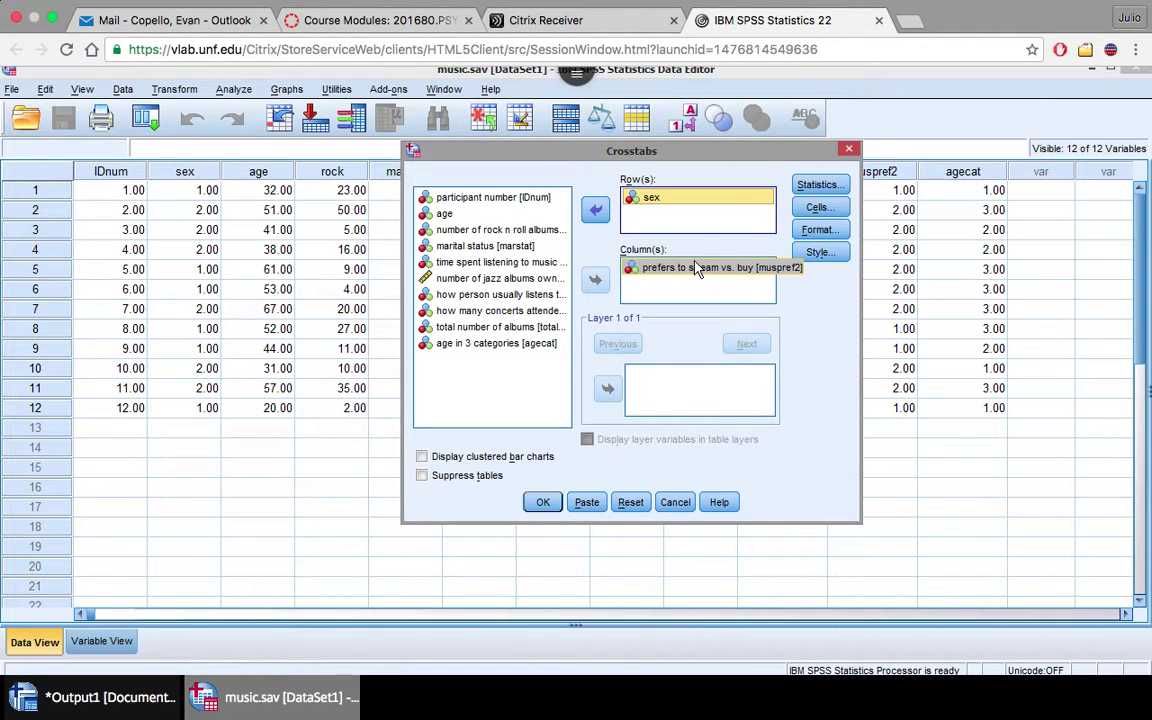
- Turn on the Chi-square statistic in the Crosstabs Statistics options
drag(678, 167, 838, 146)
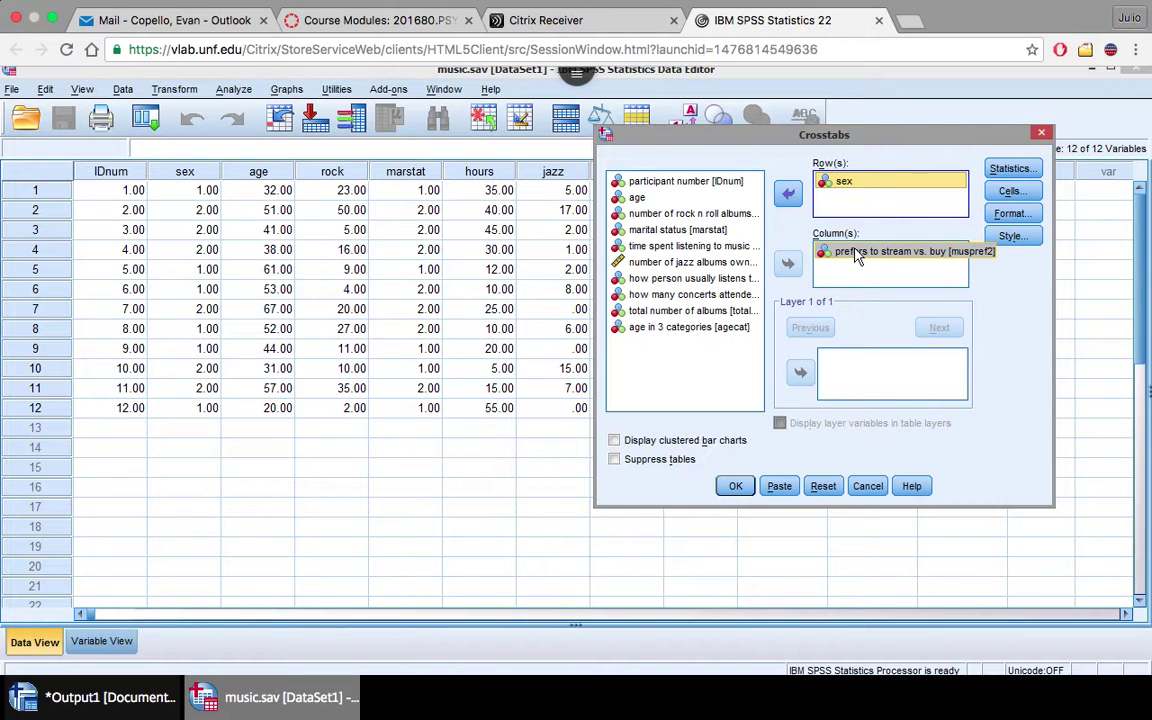
drag(730, 132, 591, 132)
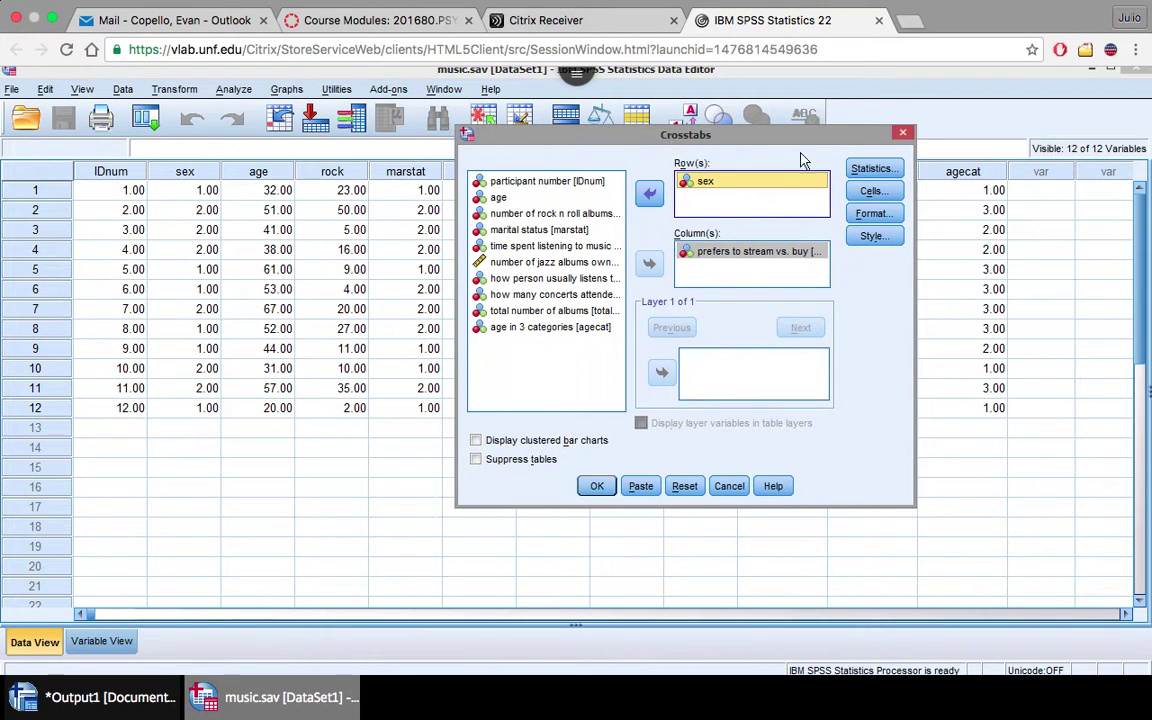
click(870, 168)
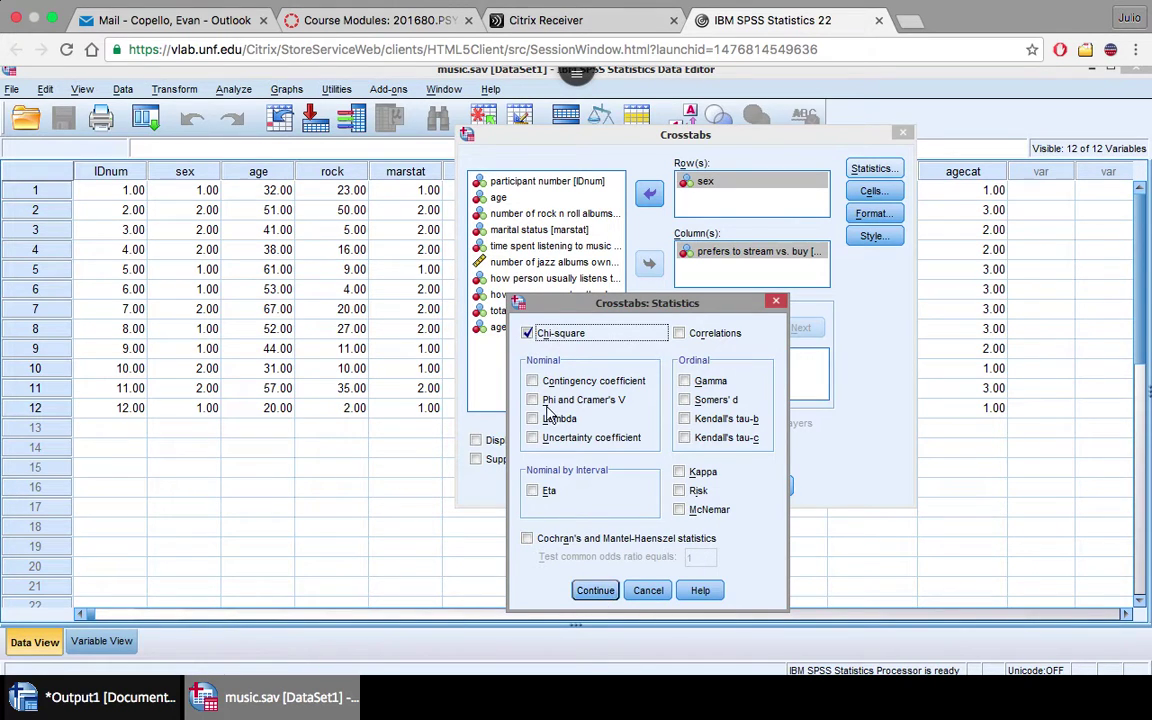
click(595, 590)
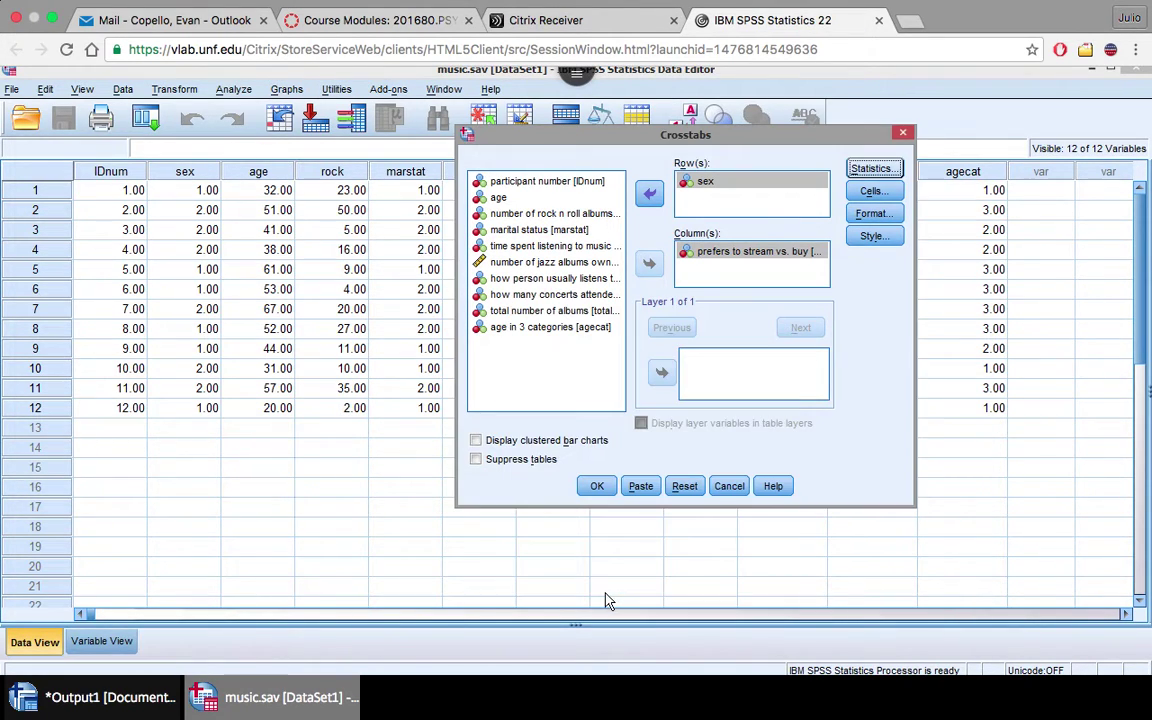
- Run the crosstab and select the sex by stream-vs-buy table showing Pearson Chi-Square 6.000, p = .014
click(596, 486)
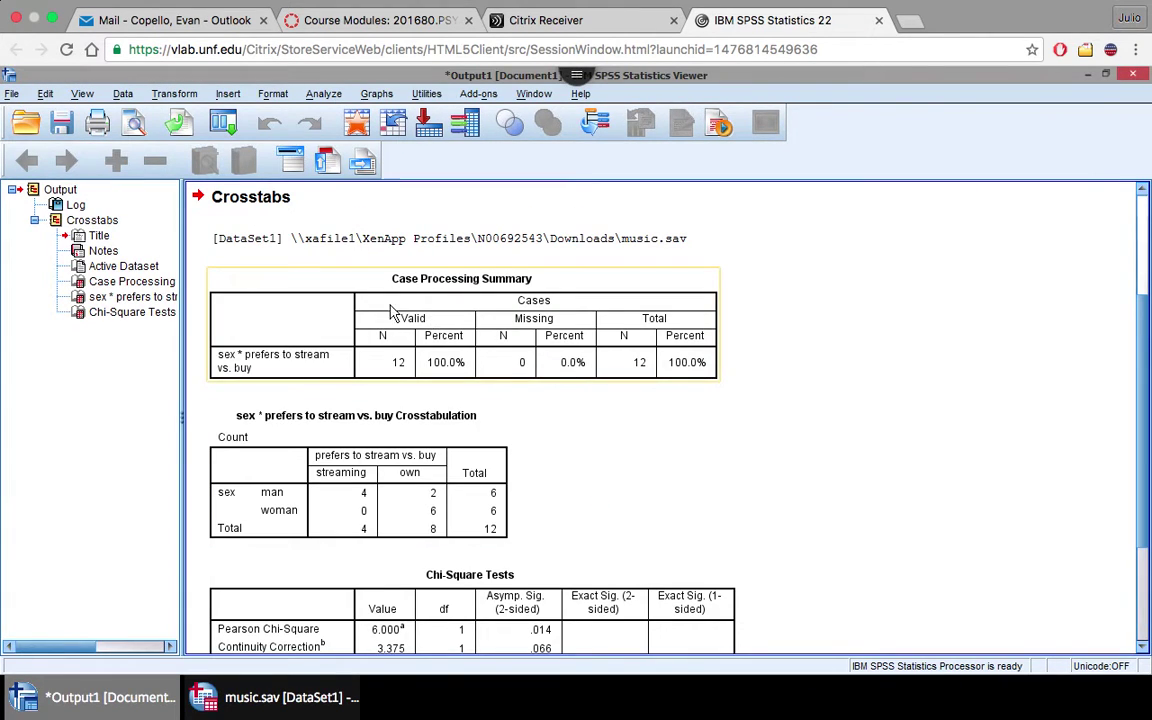
scroll(392, 313, down, 4)
click(420, 328)
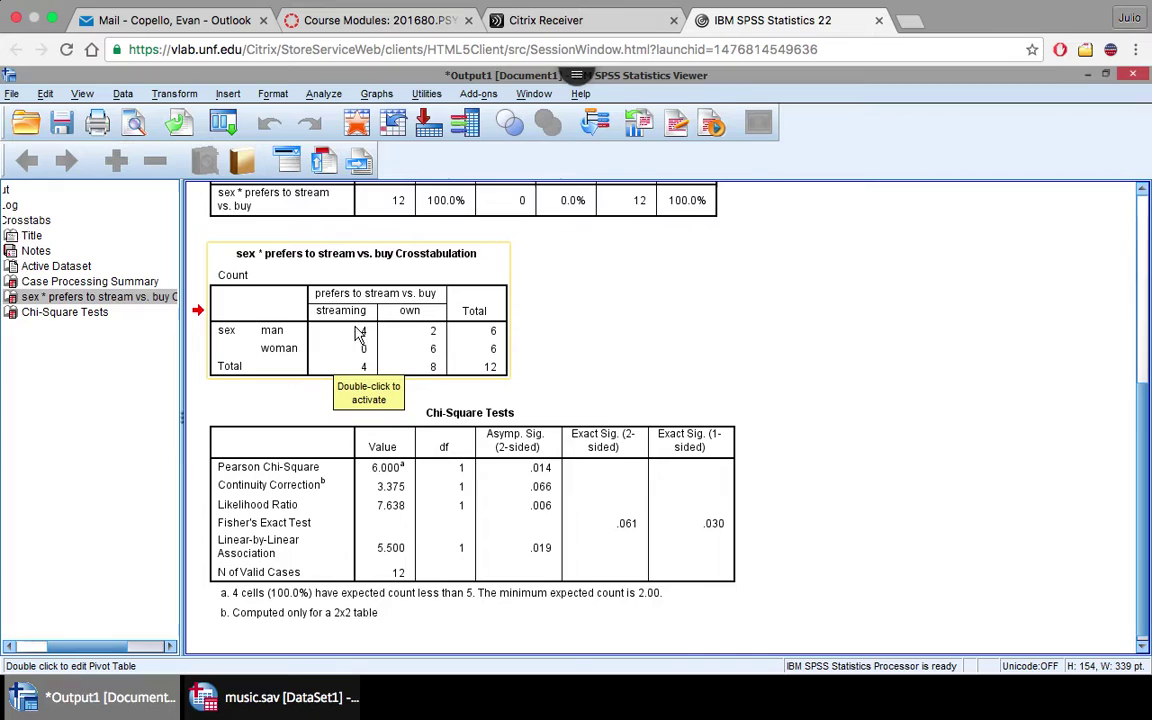
key(ctrl+Left)
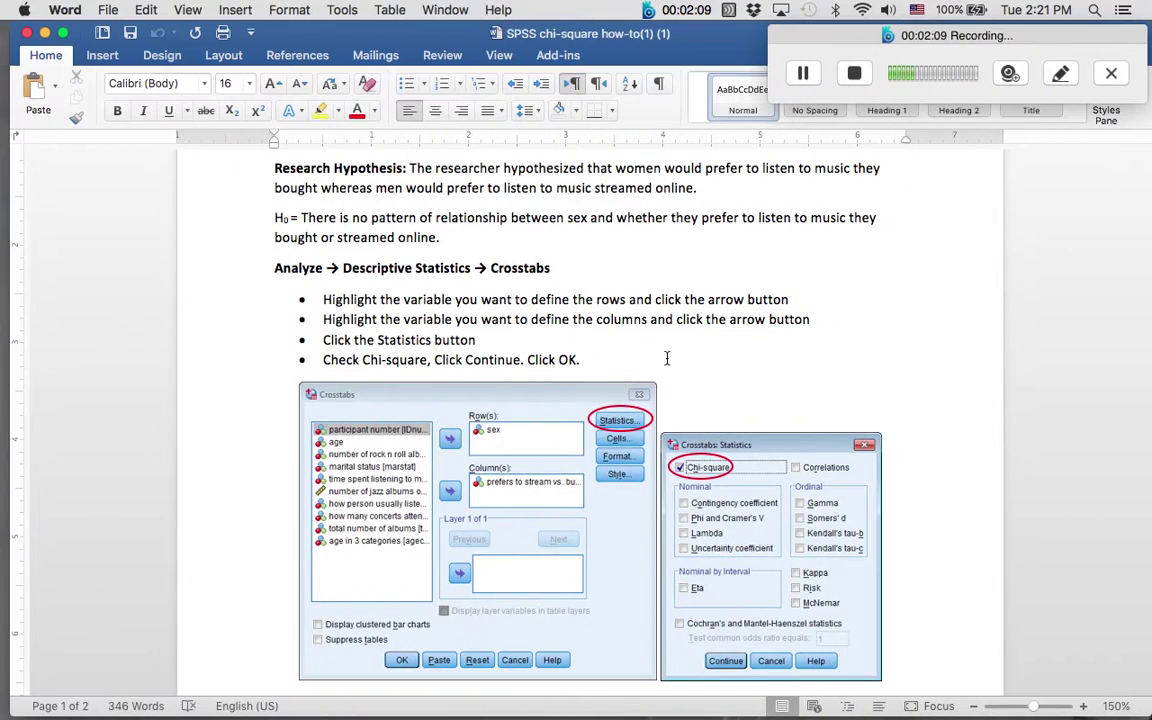
scroll(540, 220, up, 2)
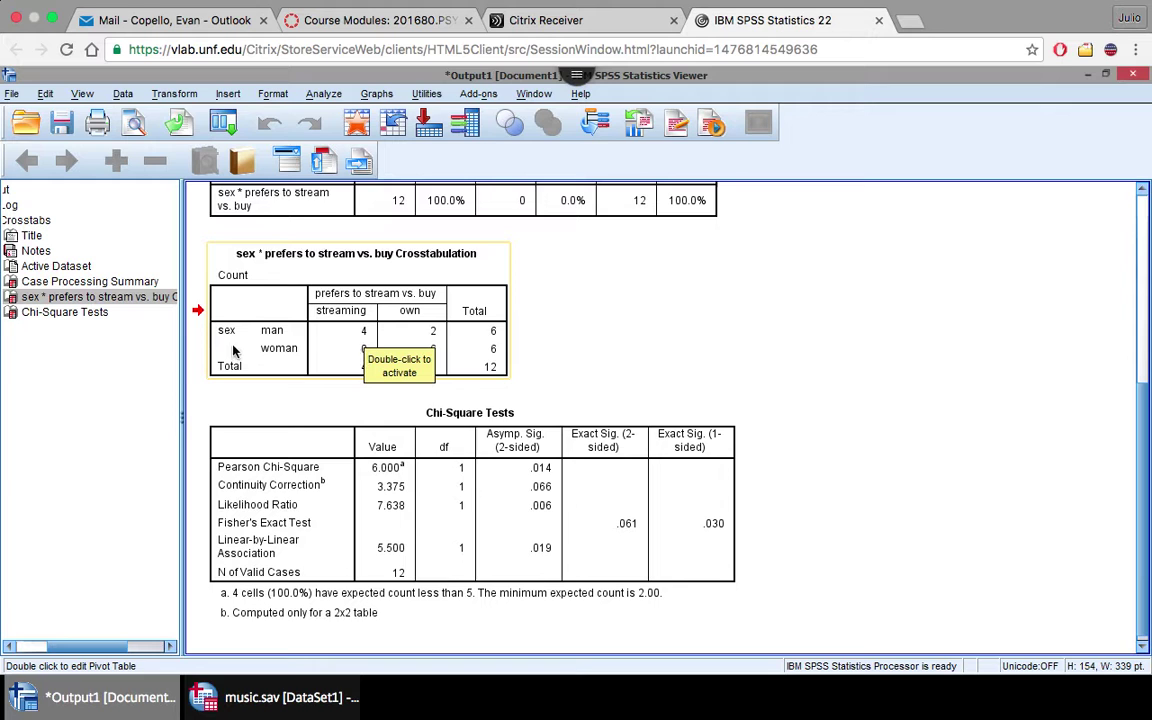
click(720, 463)
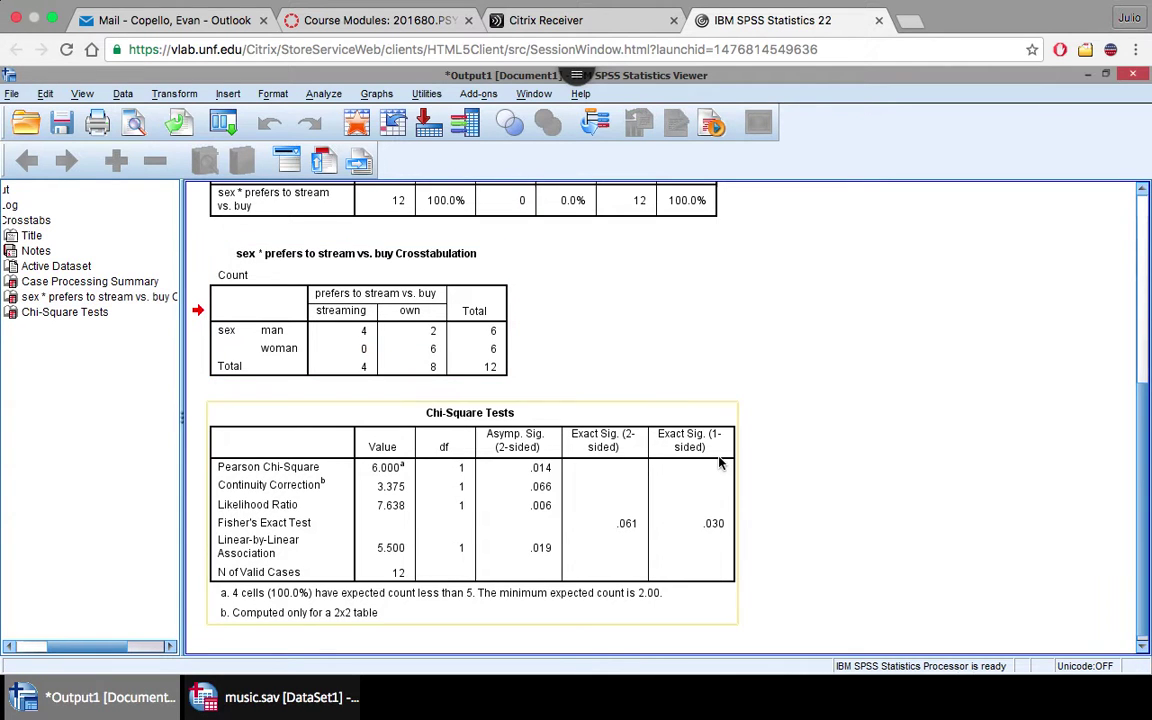
scroll(719, 463, up, 2)
scroll(719, 463, up, 2)
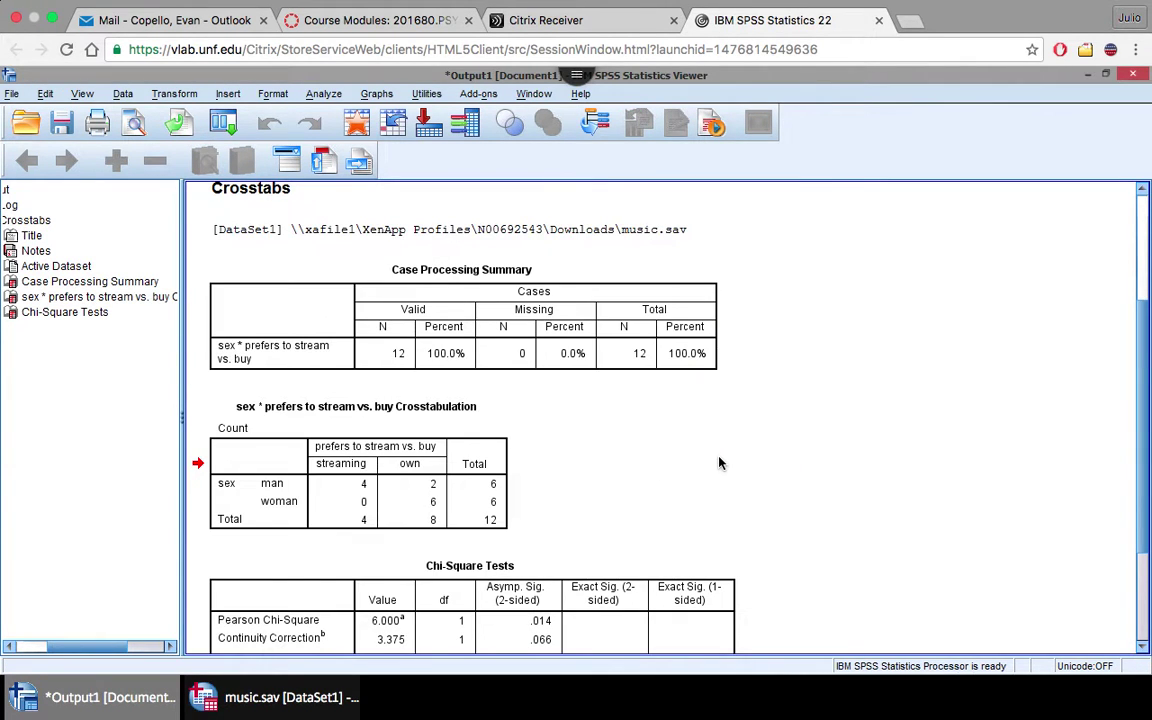
scroll(719, 463, down, 2)
scroll(719, 463, down, 2)
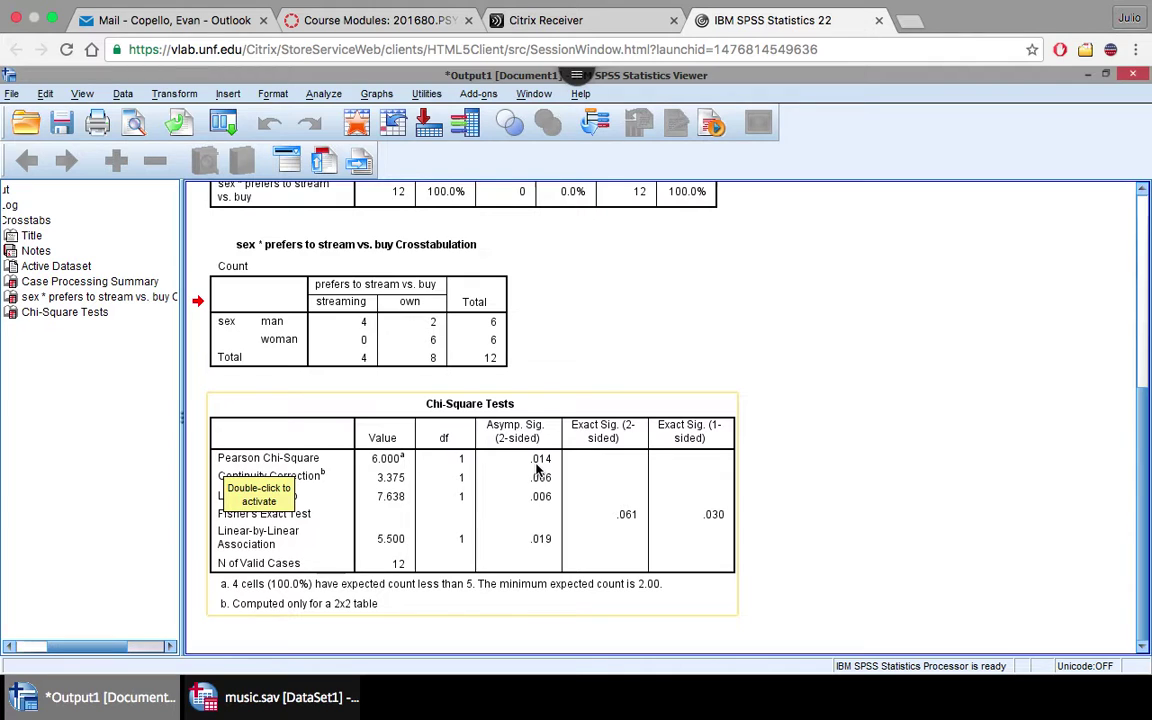
click(589, 495)
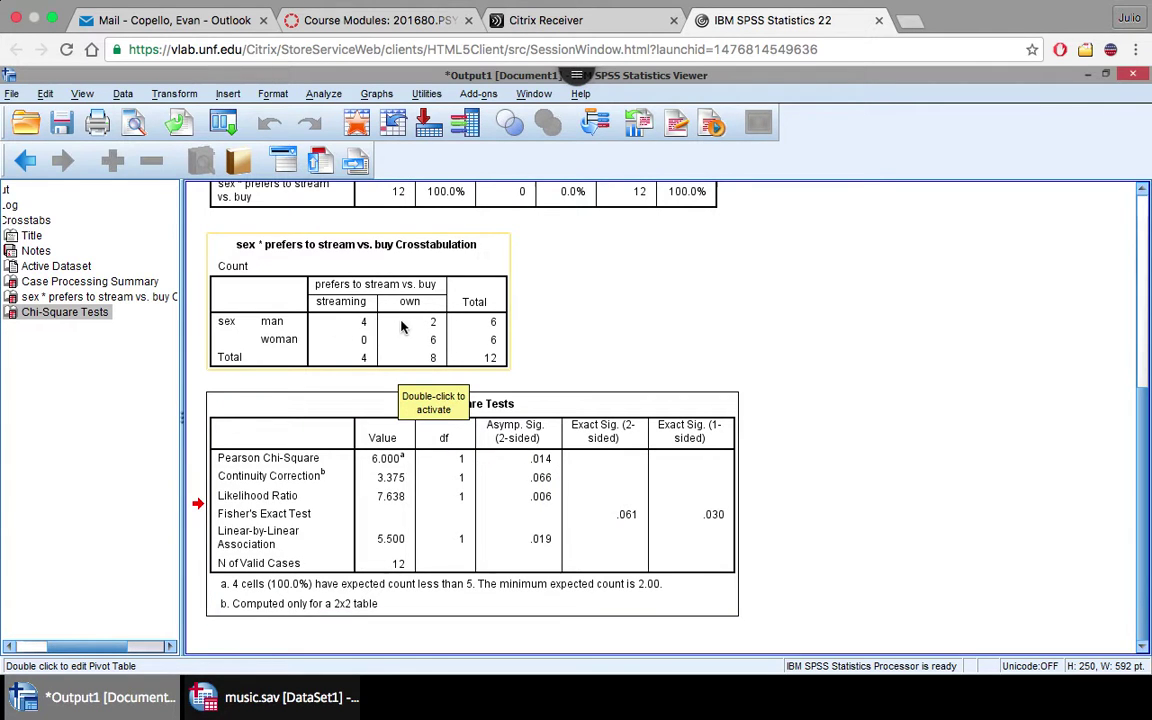
- Back in Word, scroll to the Chi-Square Tests table and click in the Pearson Chi-Square value
key(ctrl+Left)
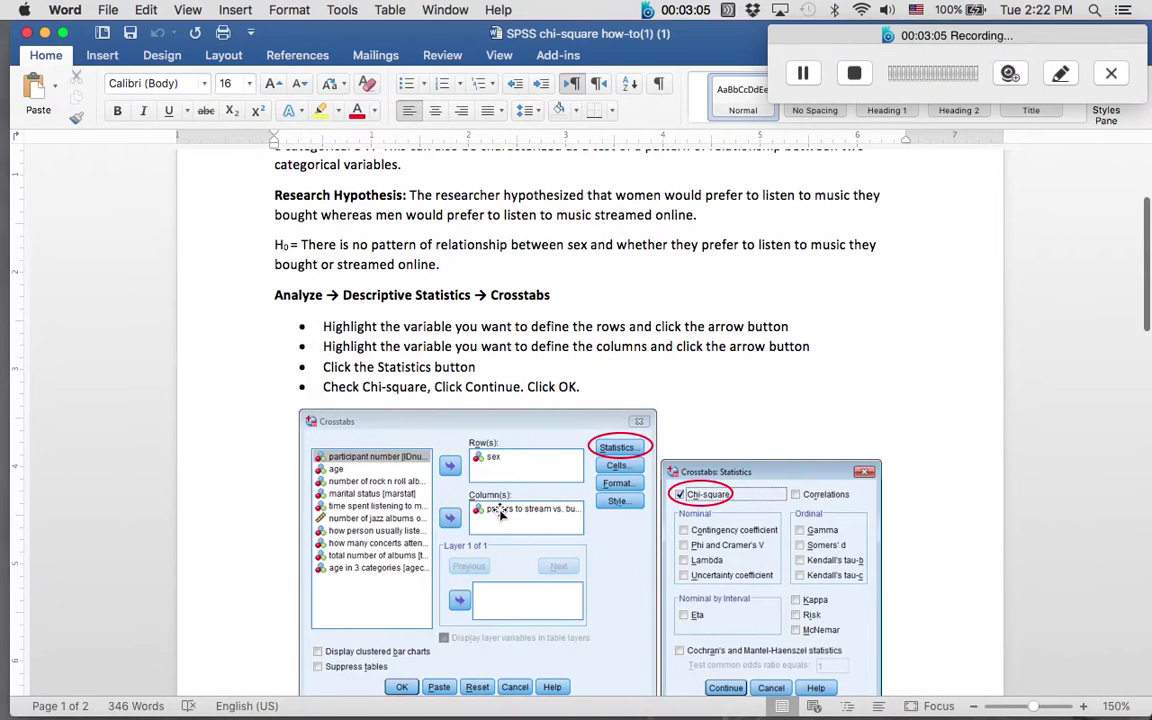
scroll(499, 509, down, 5)
scroll(499, 509, down, 10)
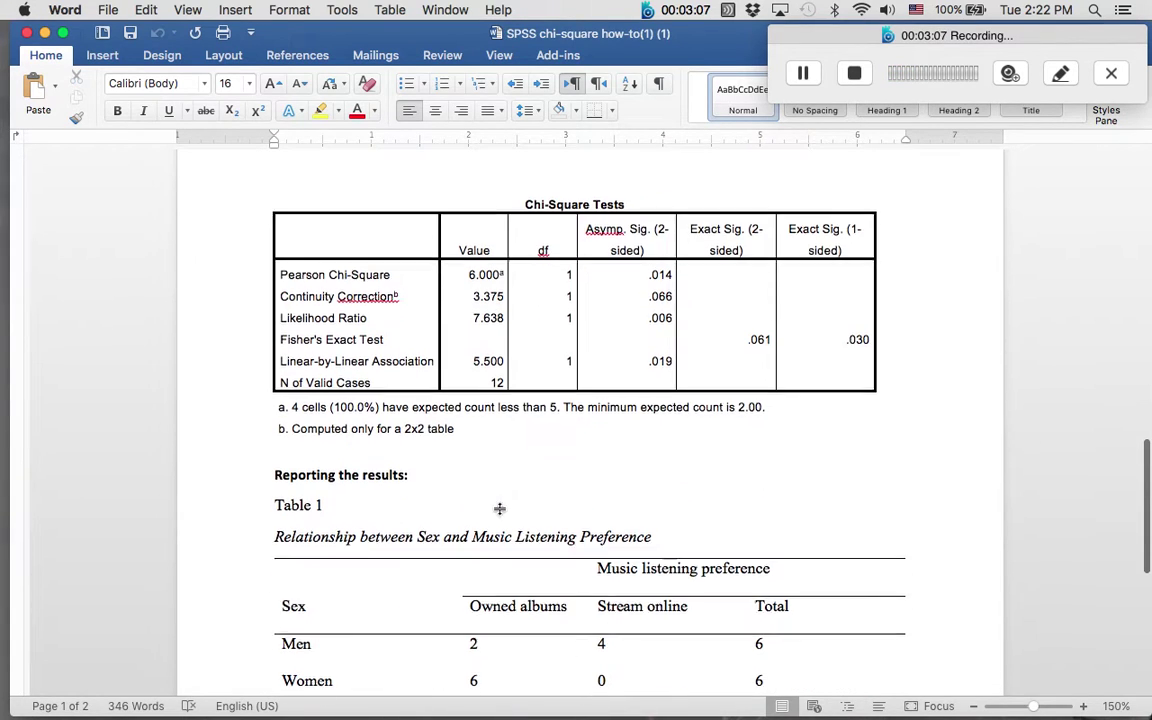
scroll(429, 503, down, 2)
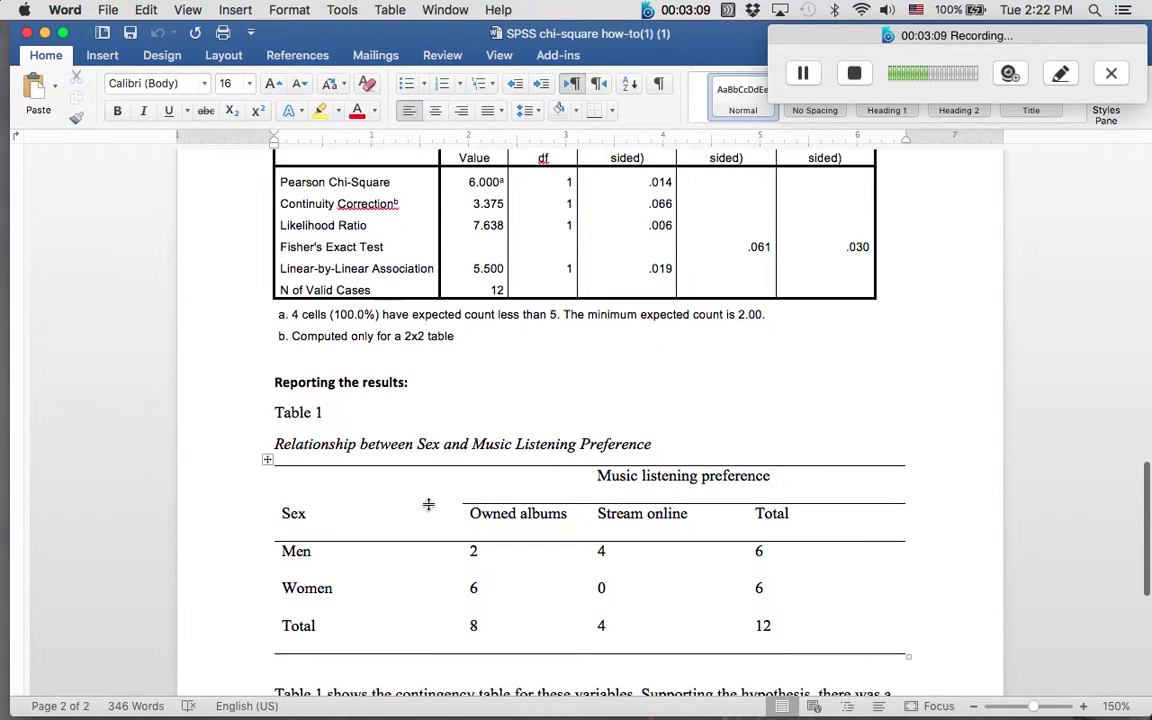
scroll(440, 495, up, 1)
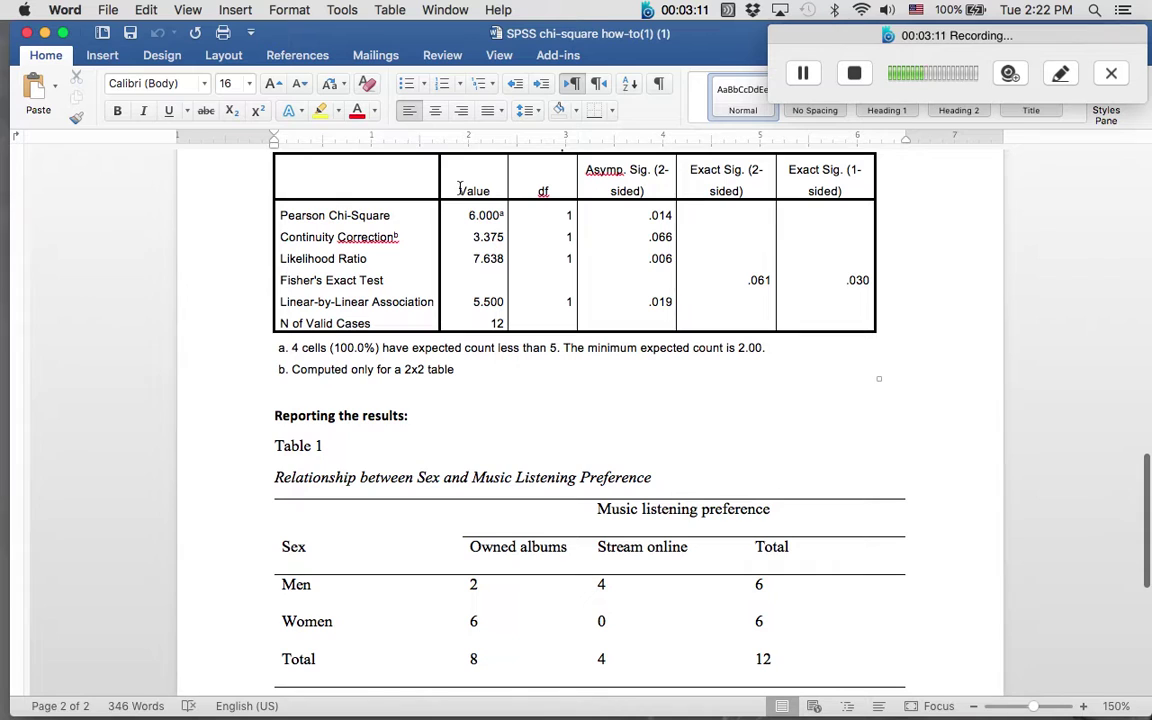
click(471, 218)
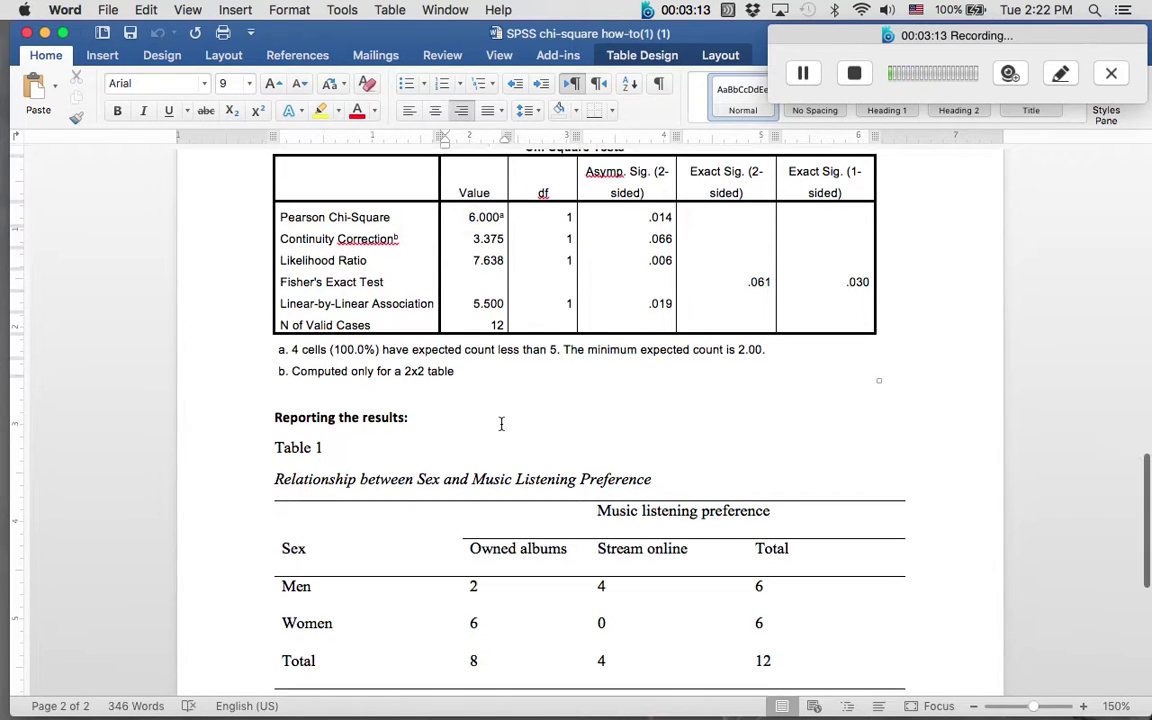
scroll(501, 424, up, 1)
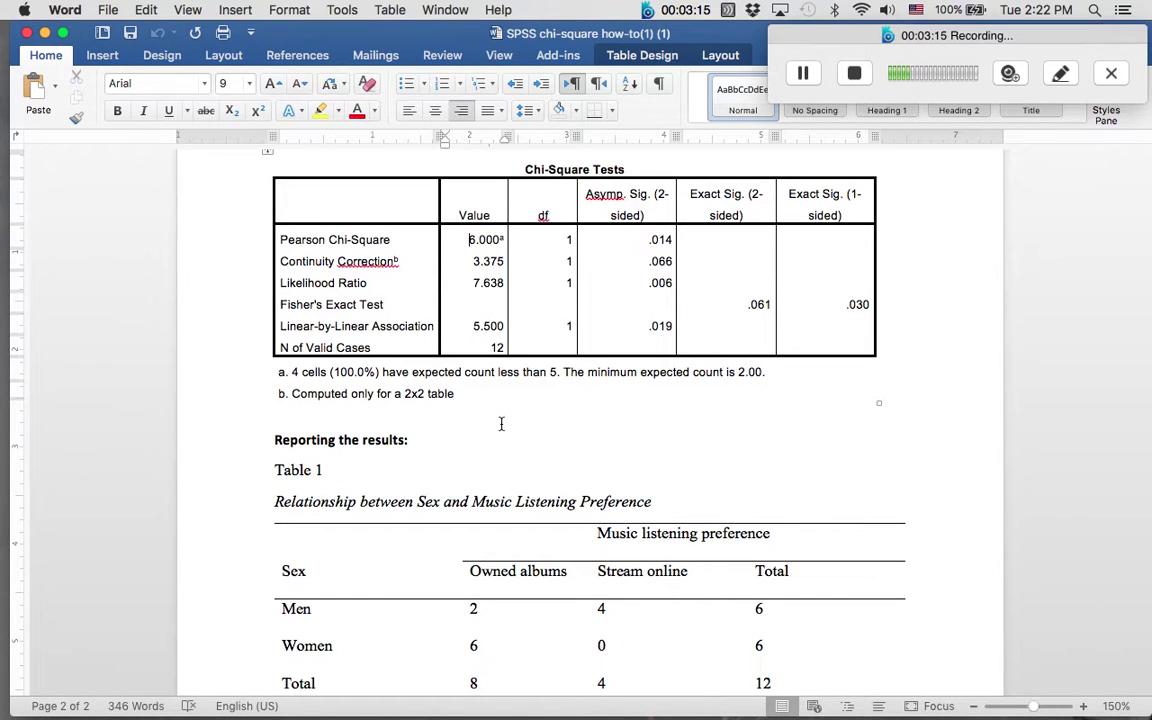
scroll(501, 424, down, 2)
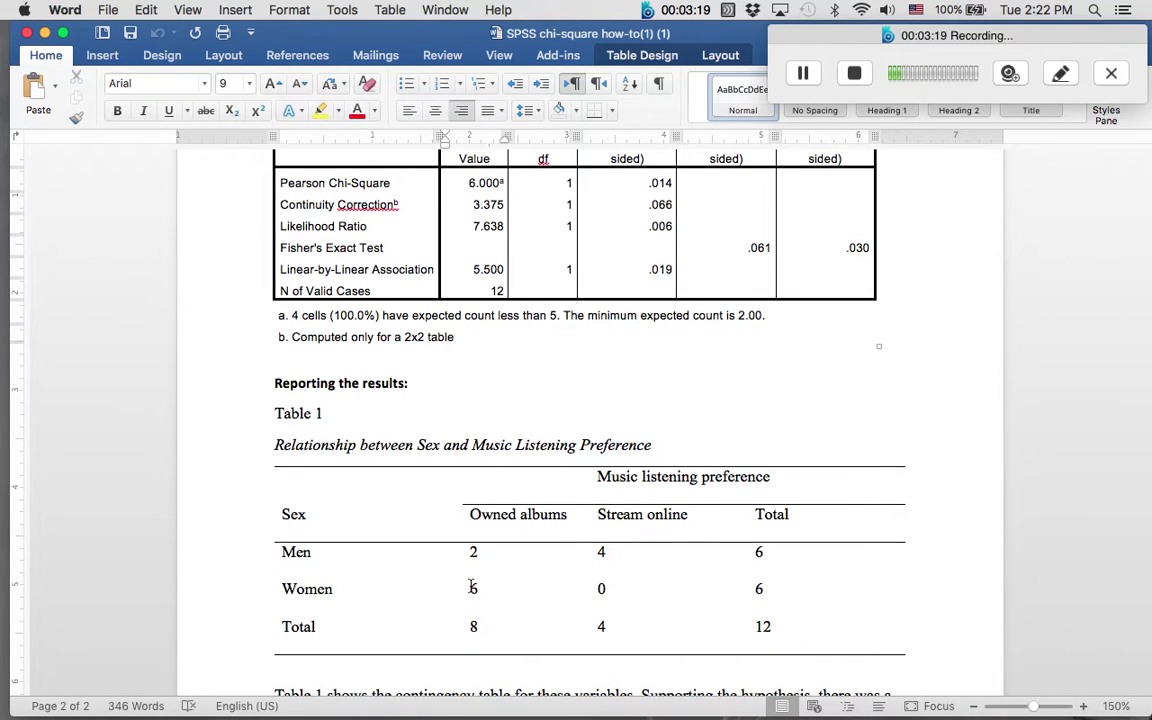
- Highlight the Pearson Chi-Square row (6.000, df 1, .014) yellow and add a blank line below the footnotes
scroll(600, 527, up, 3)
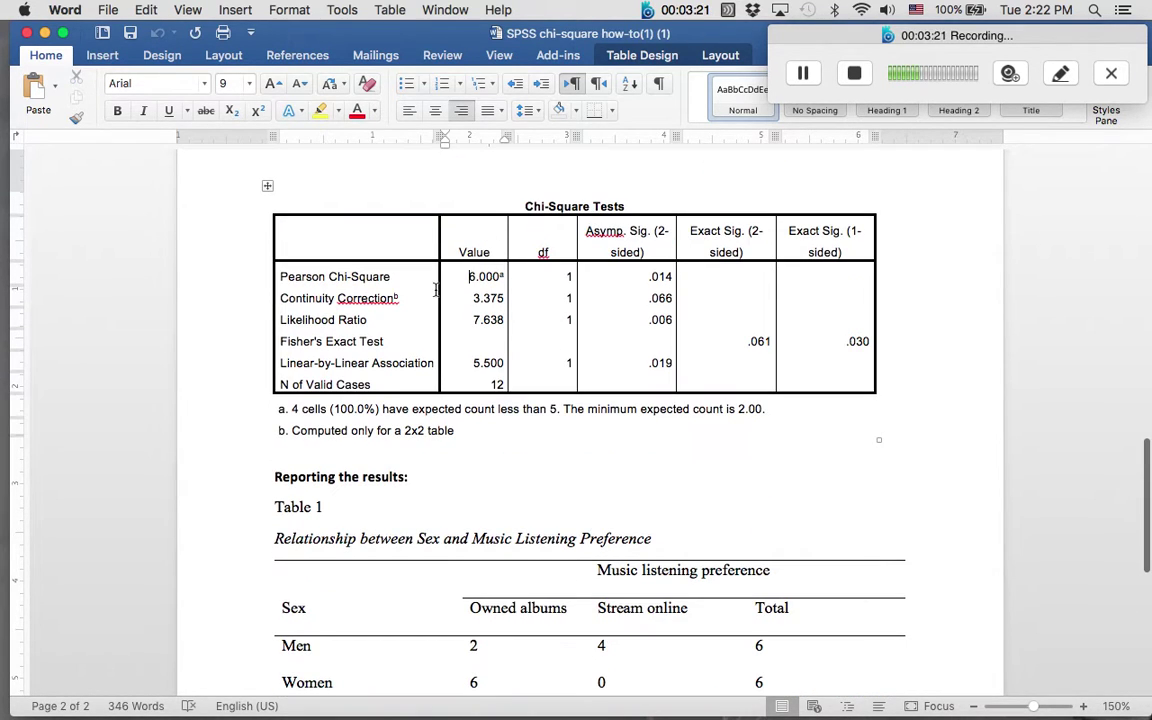
drag(282, 278, 645, 277)
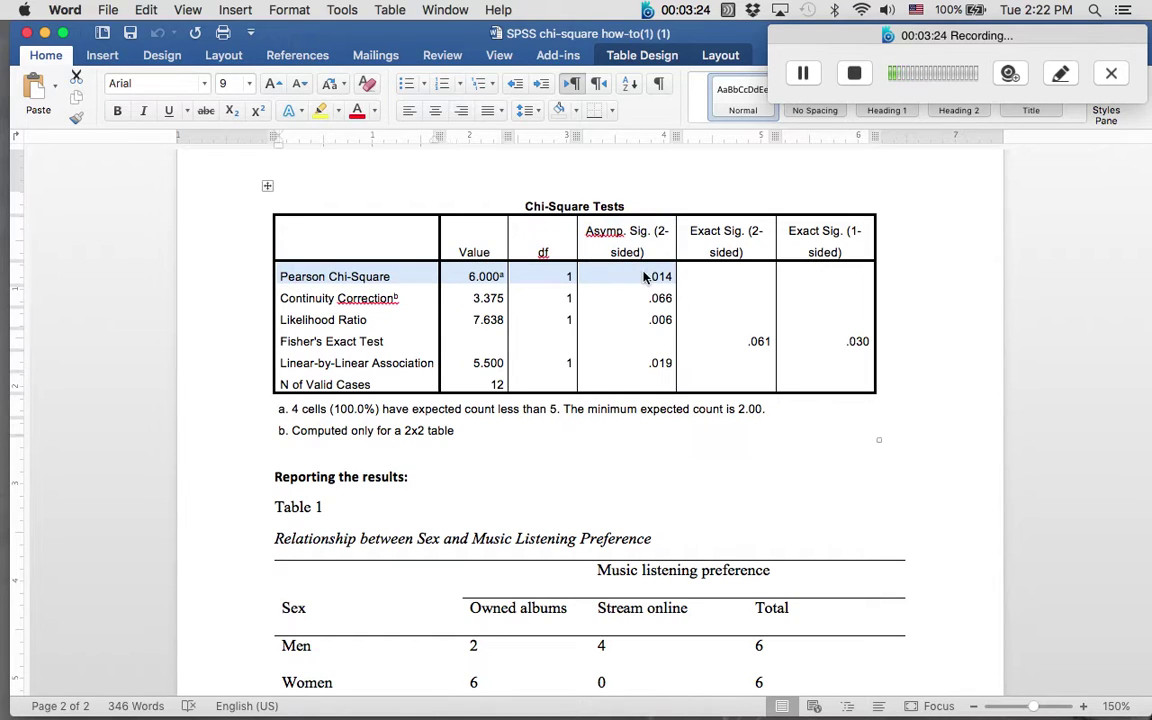
click(320, 110)
click(295, 452)
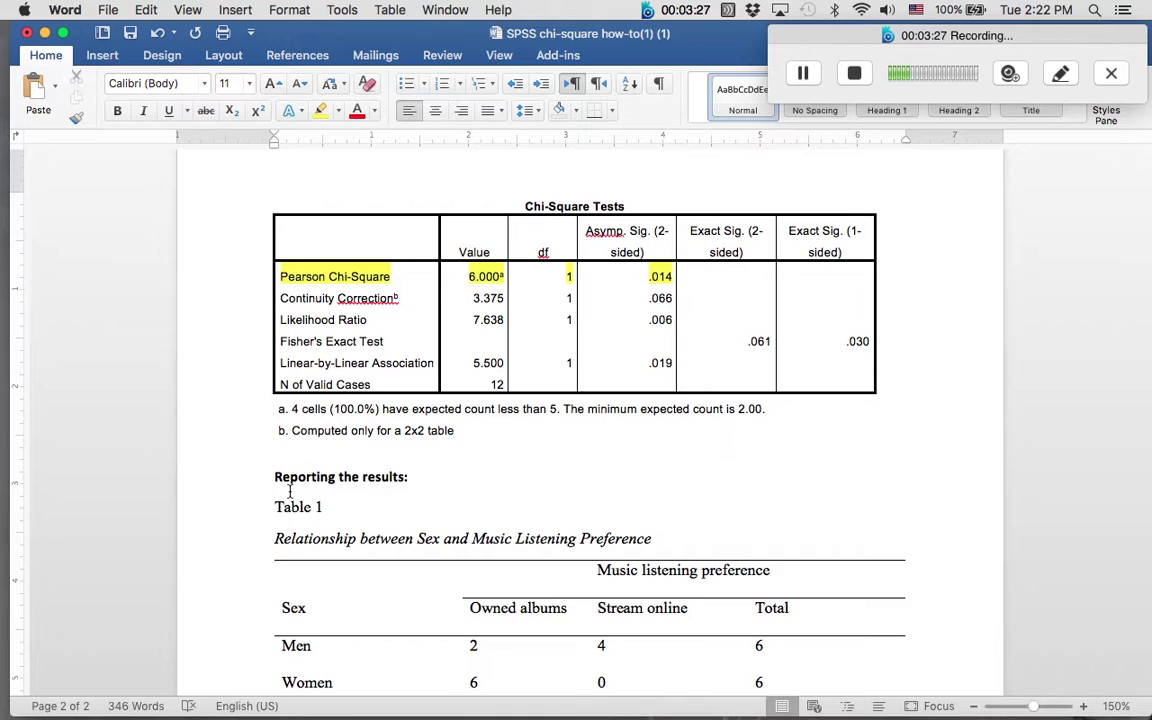
key(Return)
key(Return)
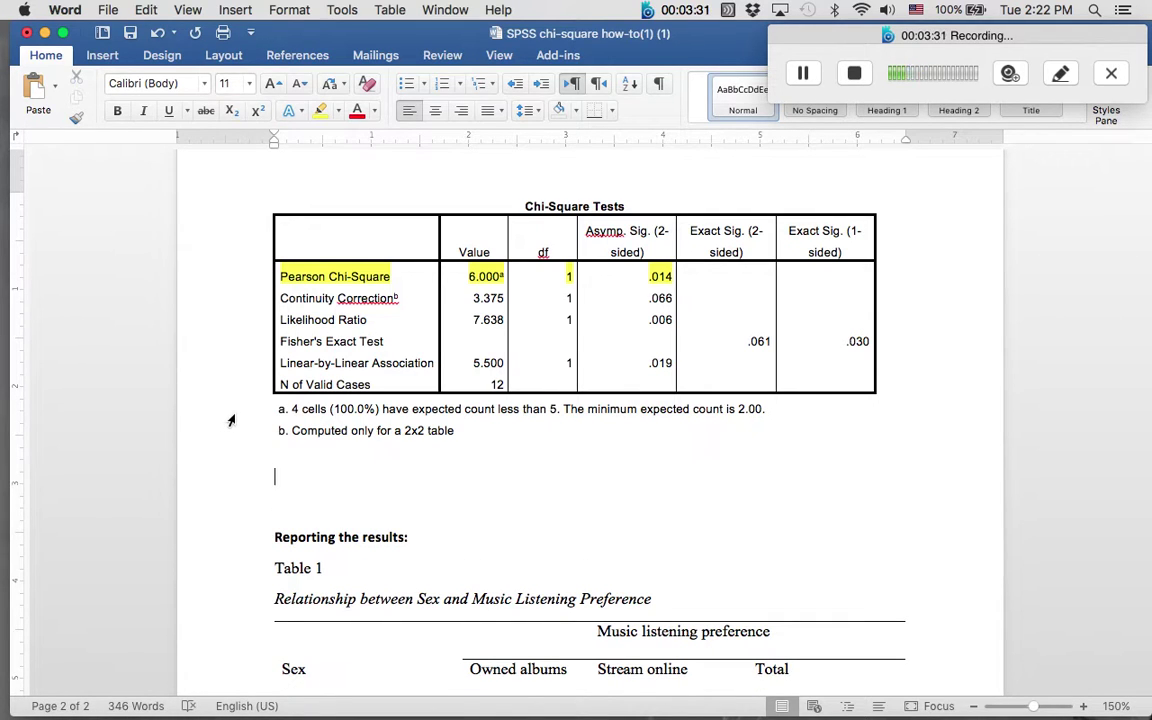
- Type an italic X with a superscript 2, then switch italics and superscript off
text(X)
click(257, 112)
text(2)
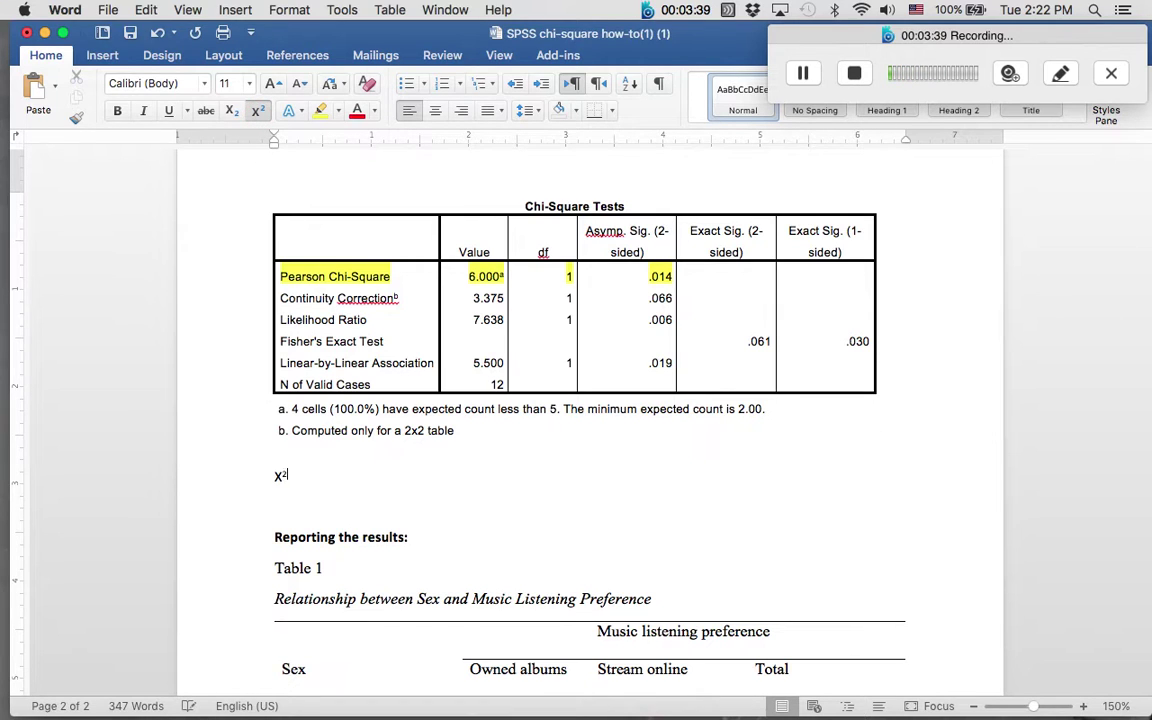
click(257, 112)
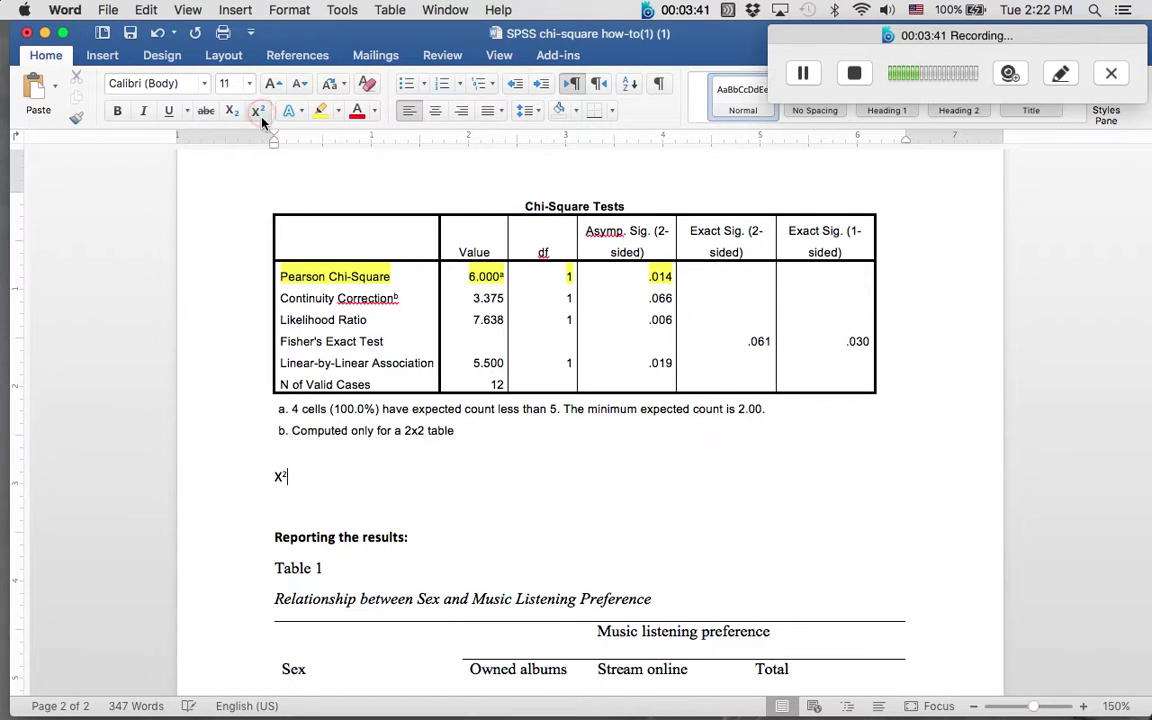
double_click(284, 478)
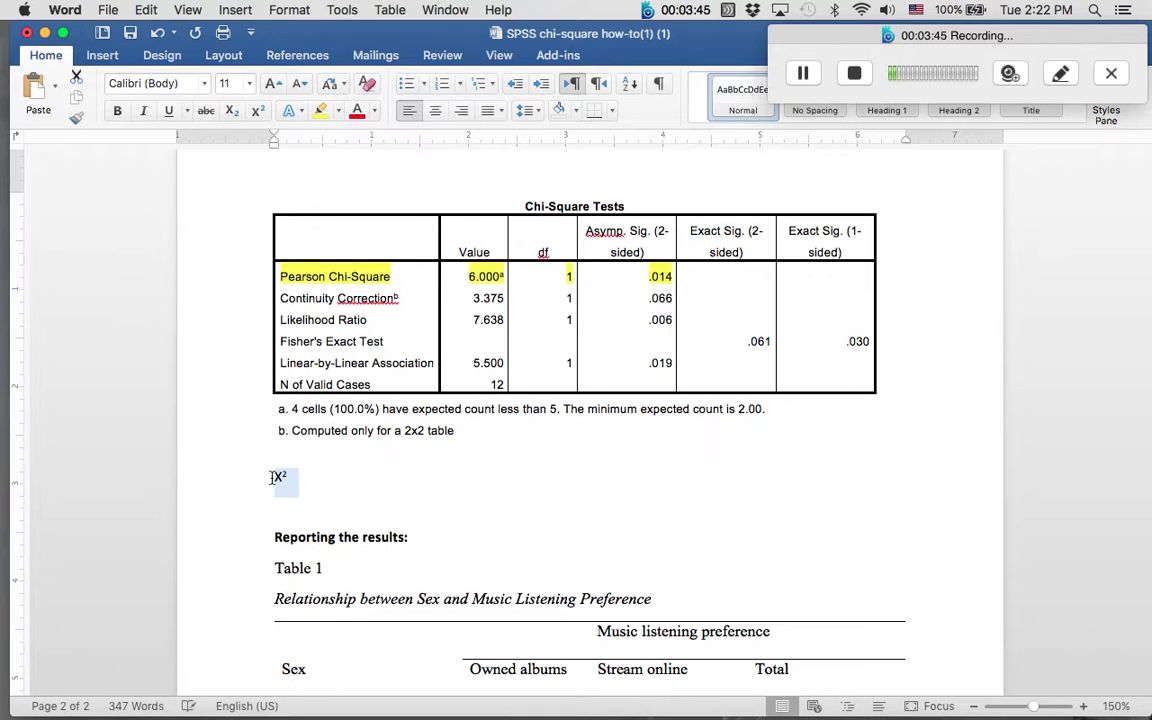
click(143, 111)
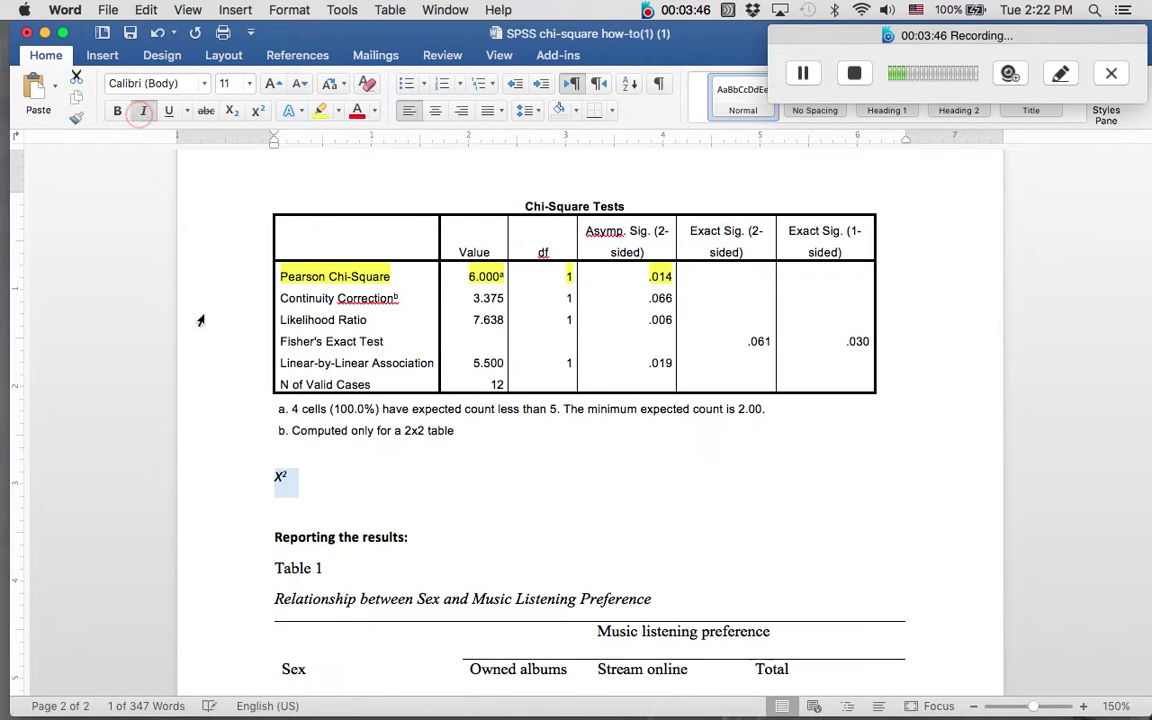
click(294, 480)
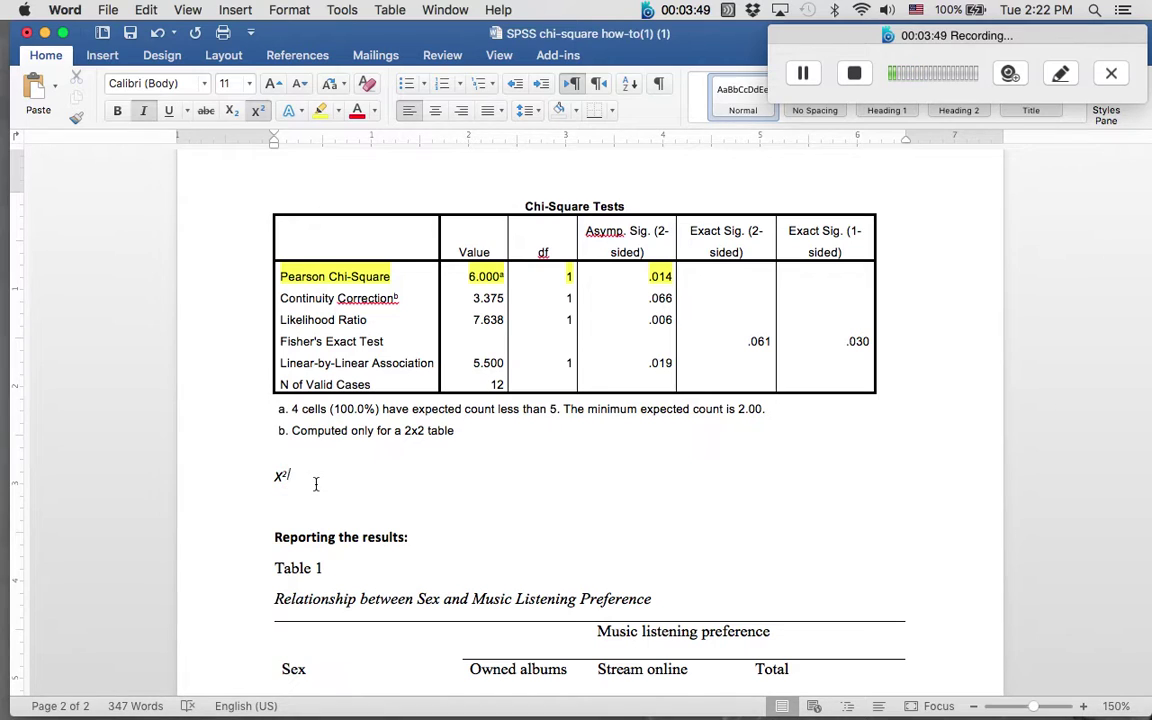
key(Down)
key(super+i)
key(super+shift+equal)
click(258, 112)
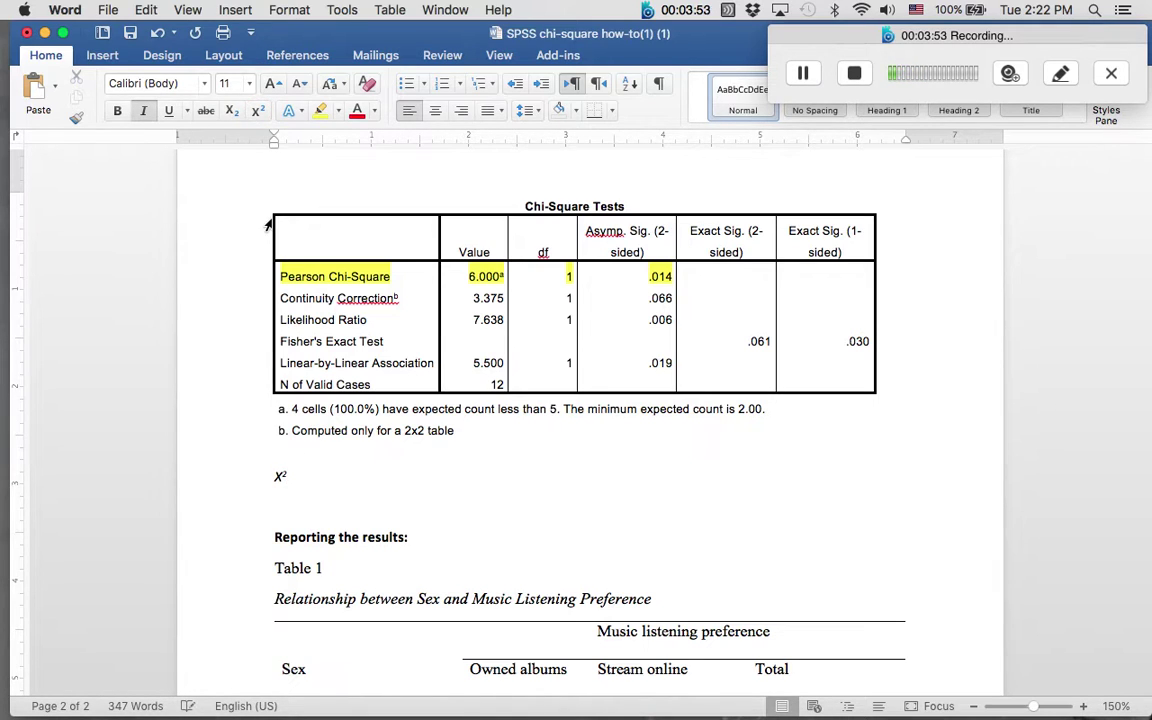
key(super+i)
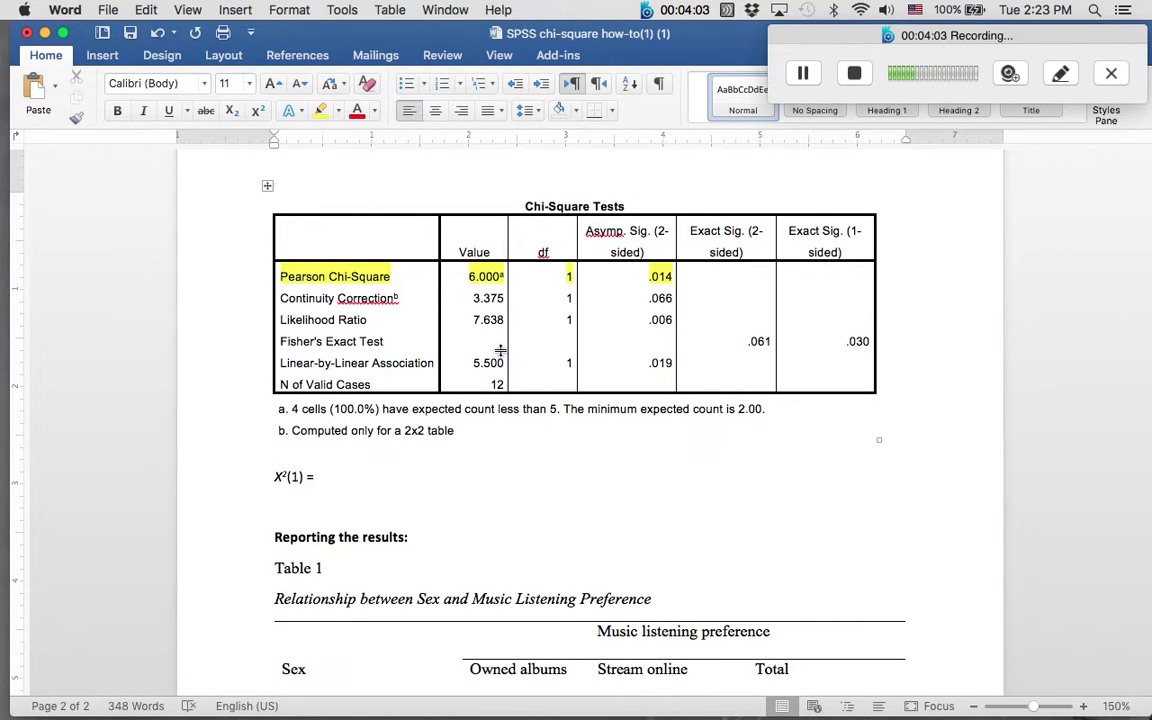
- Complete the line as 'X²(1) = 6.00, p = .01' with only the p italicised, and verify it
text(= 6.00,)
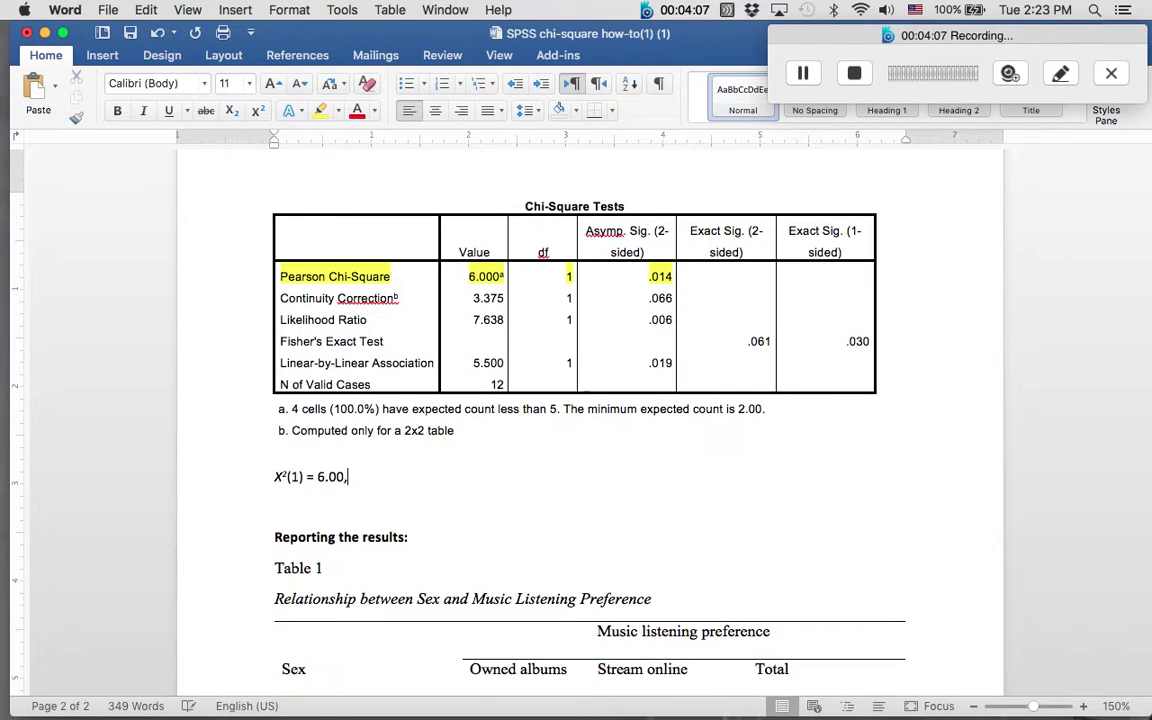
key(super+i)
text(p)
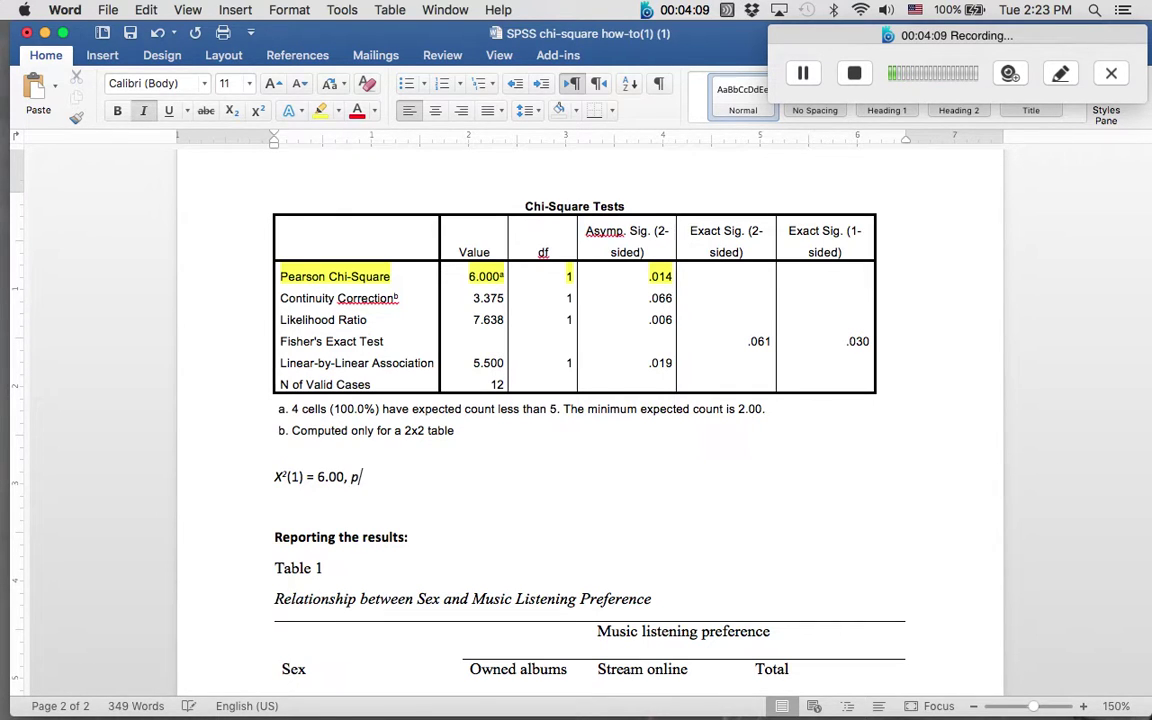
key(super+i)
text(= .01)
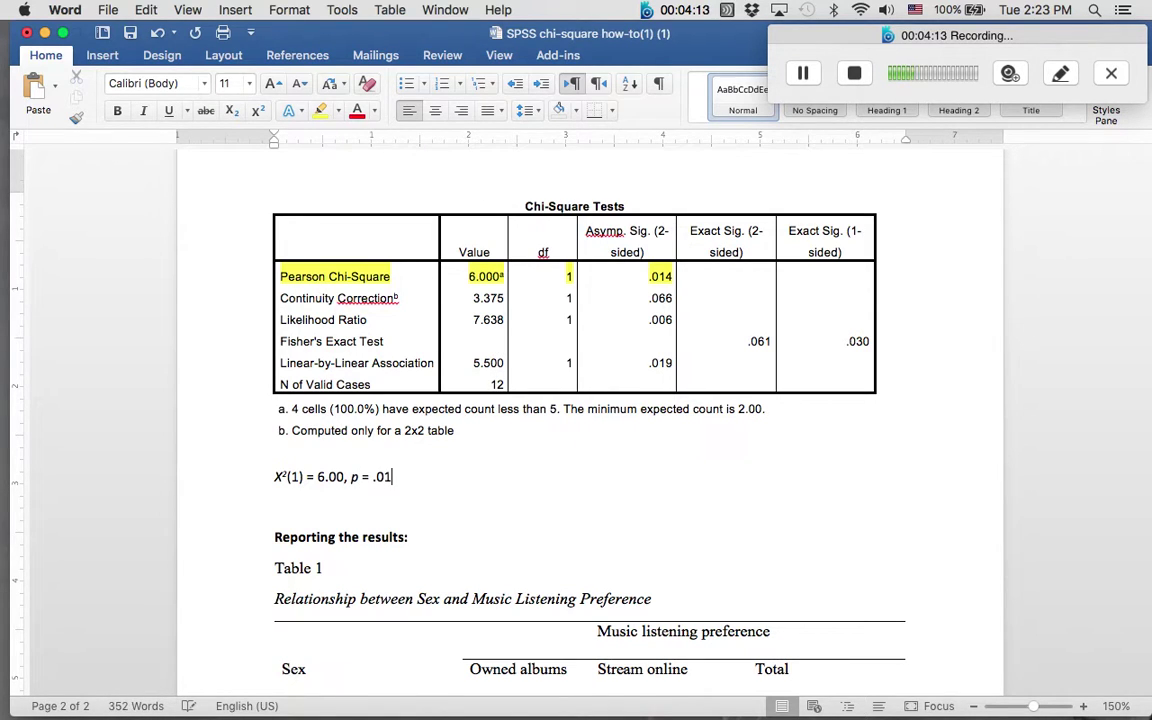
drag(400, 476, 275, 477)
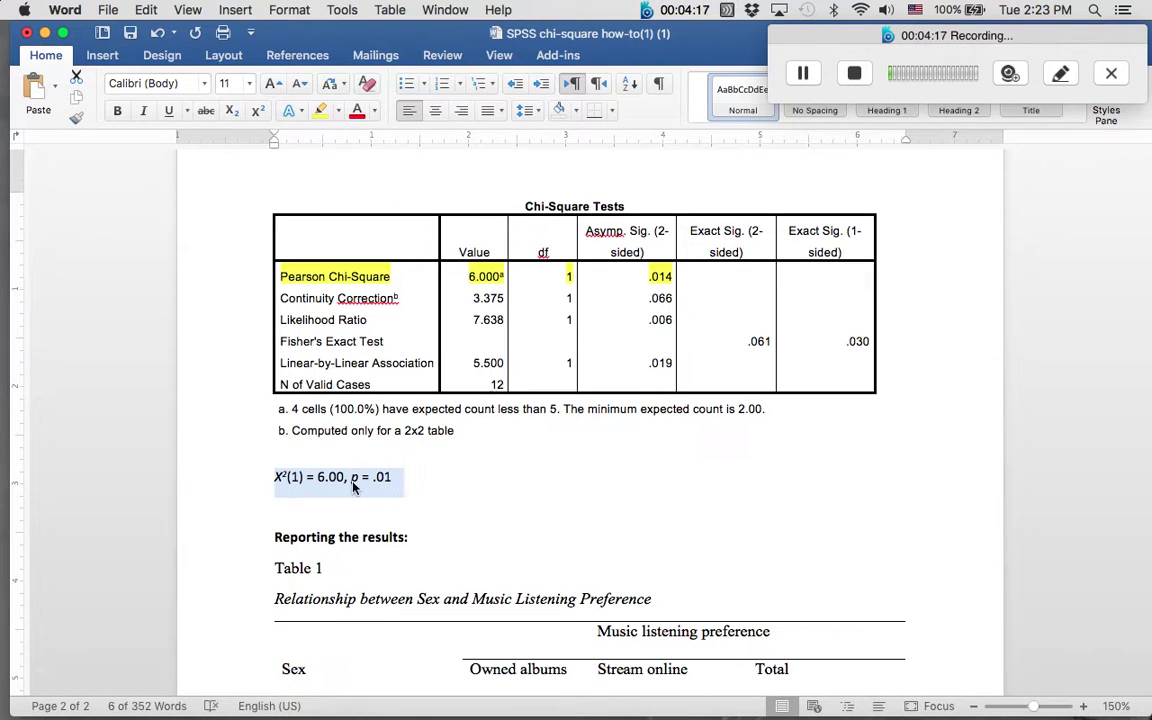
click(398, 478)
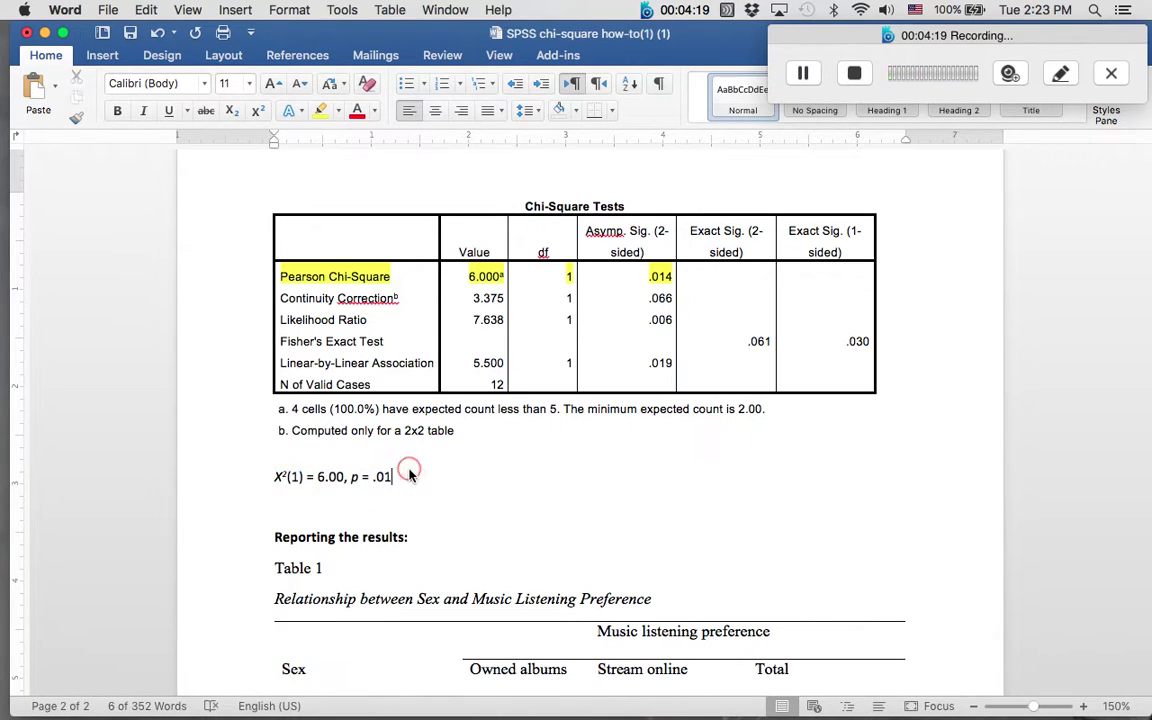
double_click(353, 477)
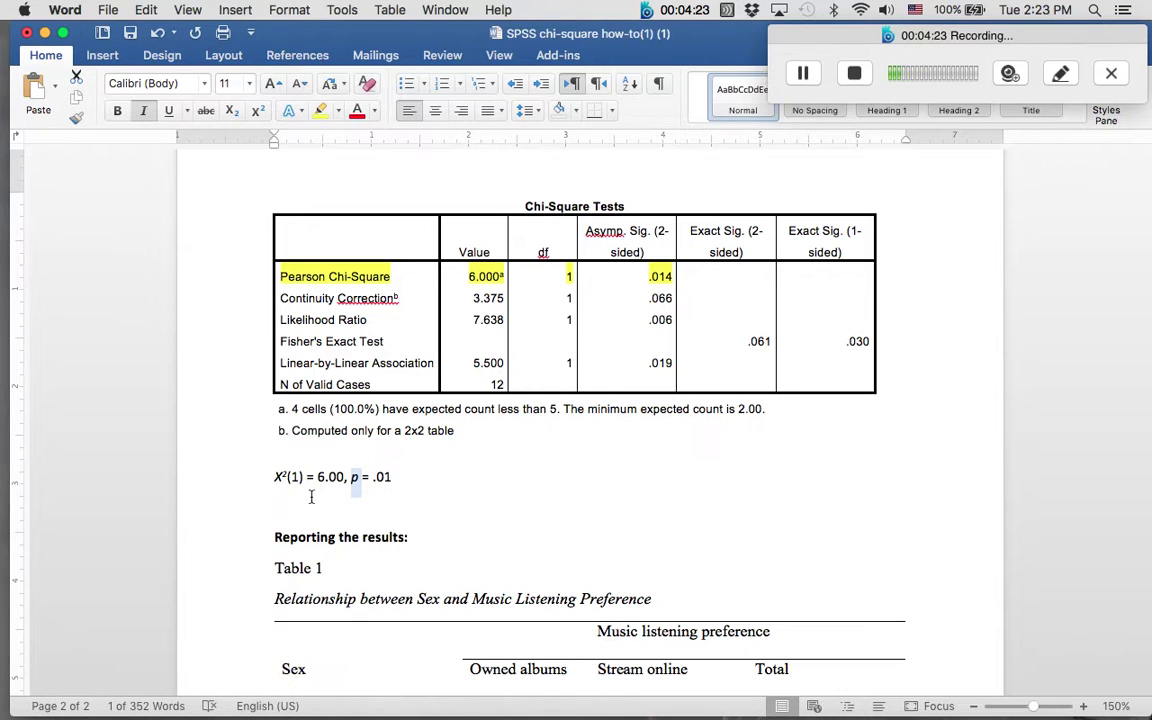
- Scroll to the Reporting the results section to compare Table 1 with its write-up paragraph
scroll(417, 537, down, 5)
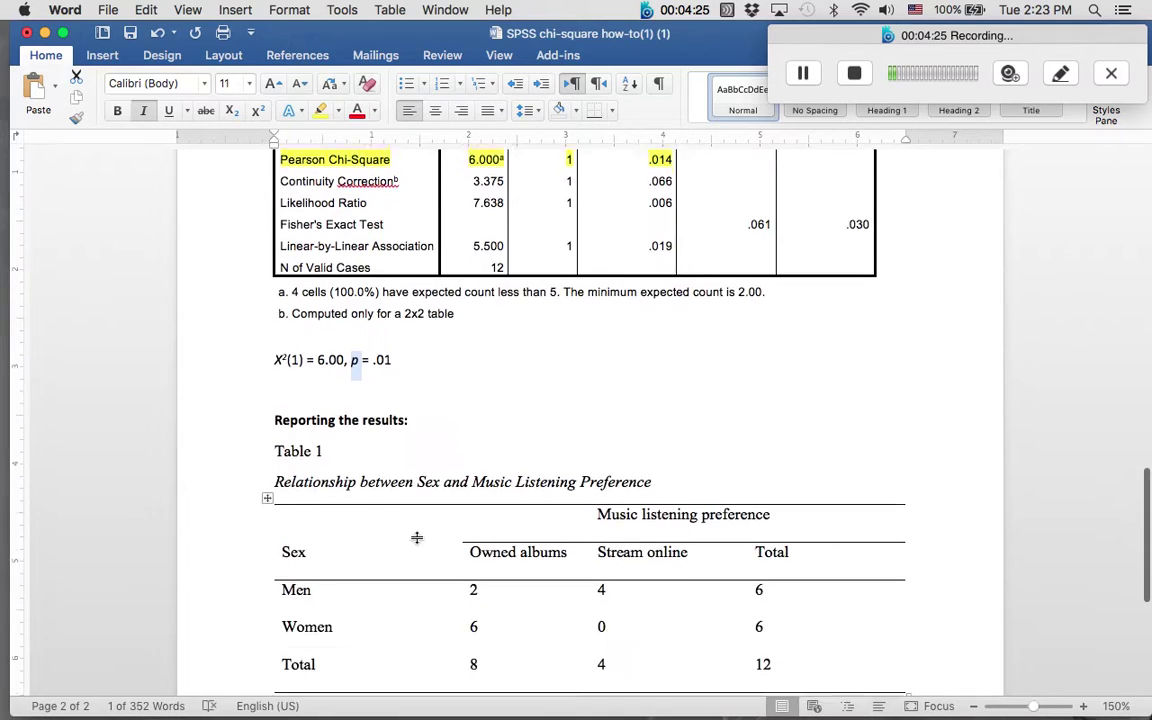
scroll(420, 210, up, 10)
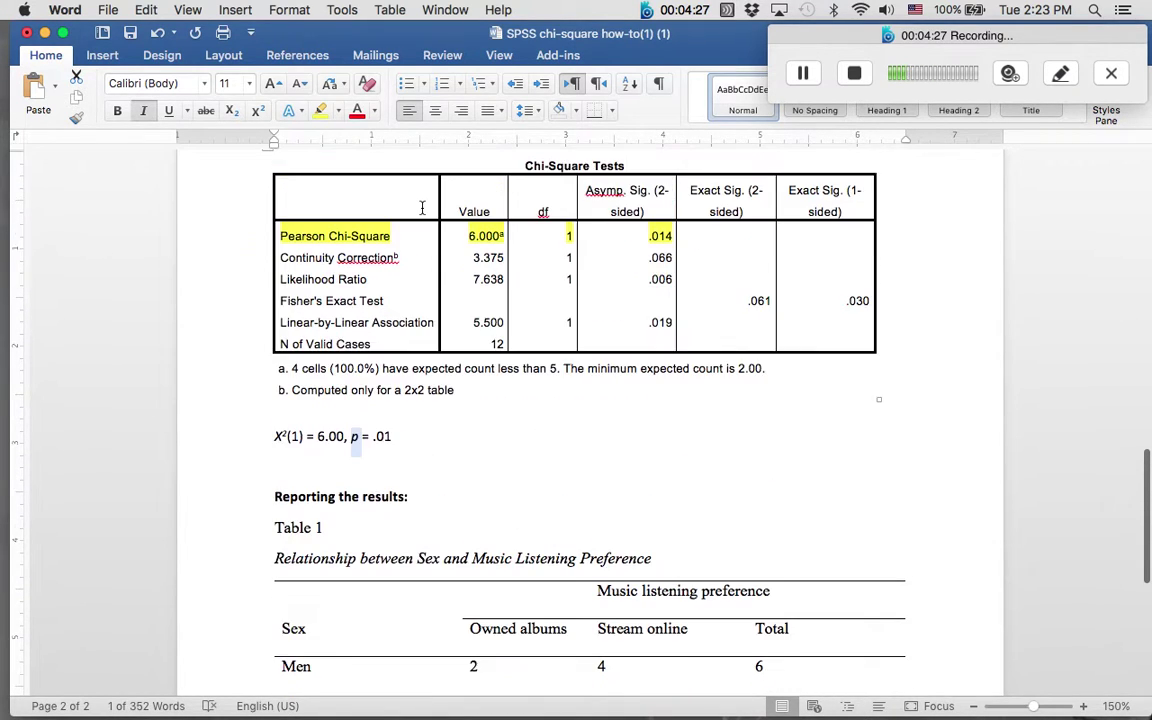
scroll(422, 210, up, 1)
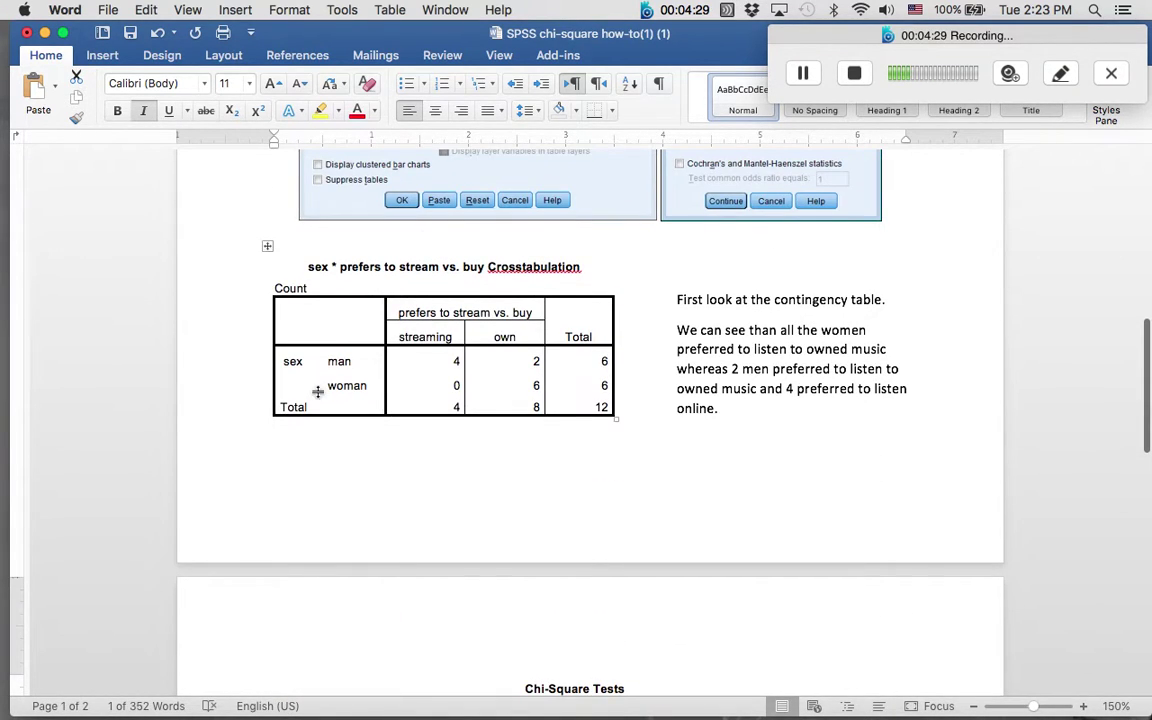
scroll(369, 529, down, 12)
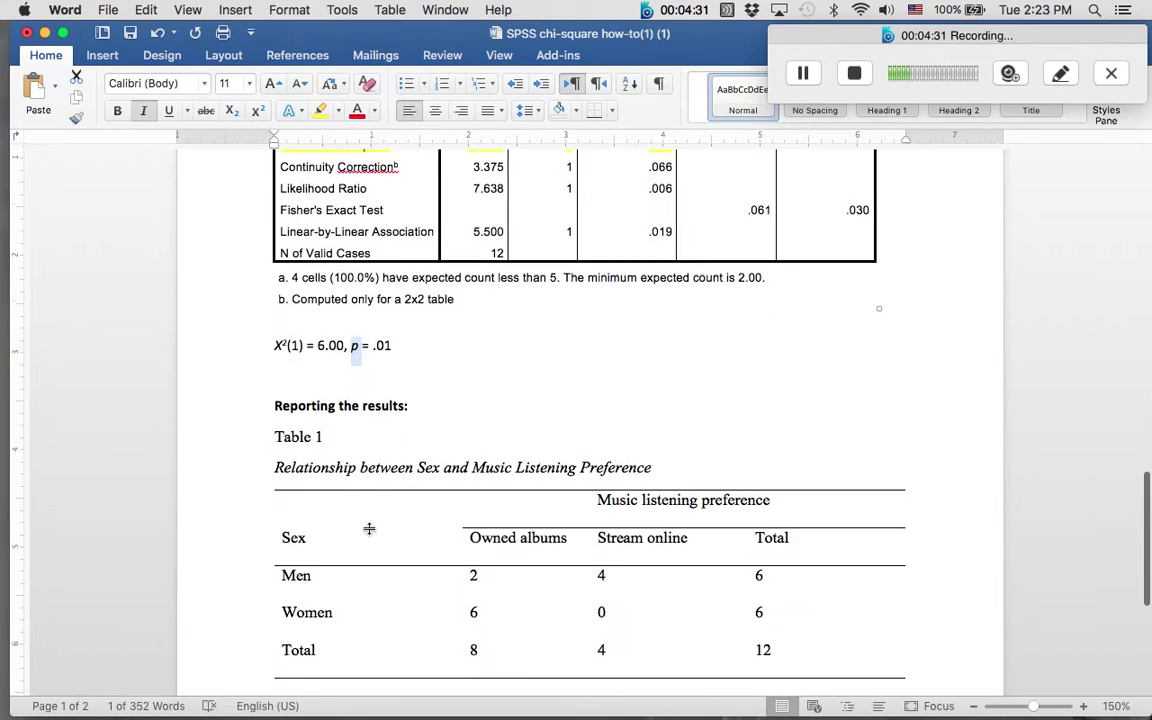
scroll(369, 529, down, 1)
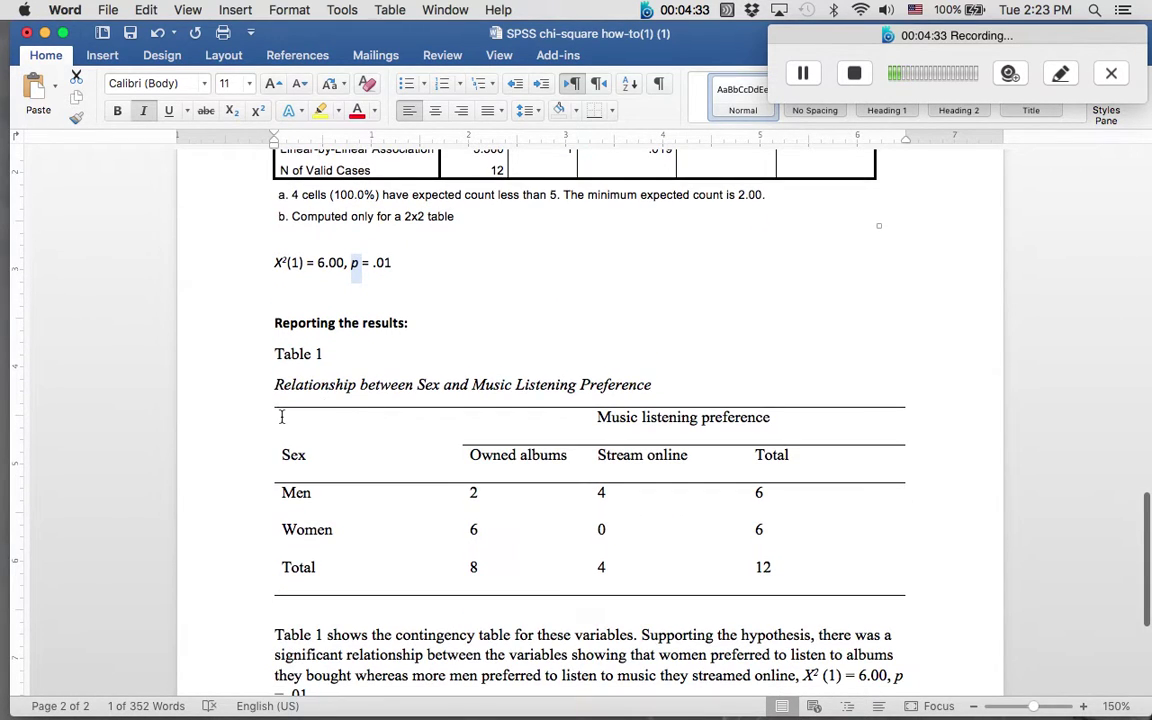
scroll(281, 417, down, 6)
scroll(281, 417, up, 4)
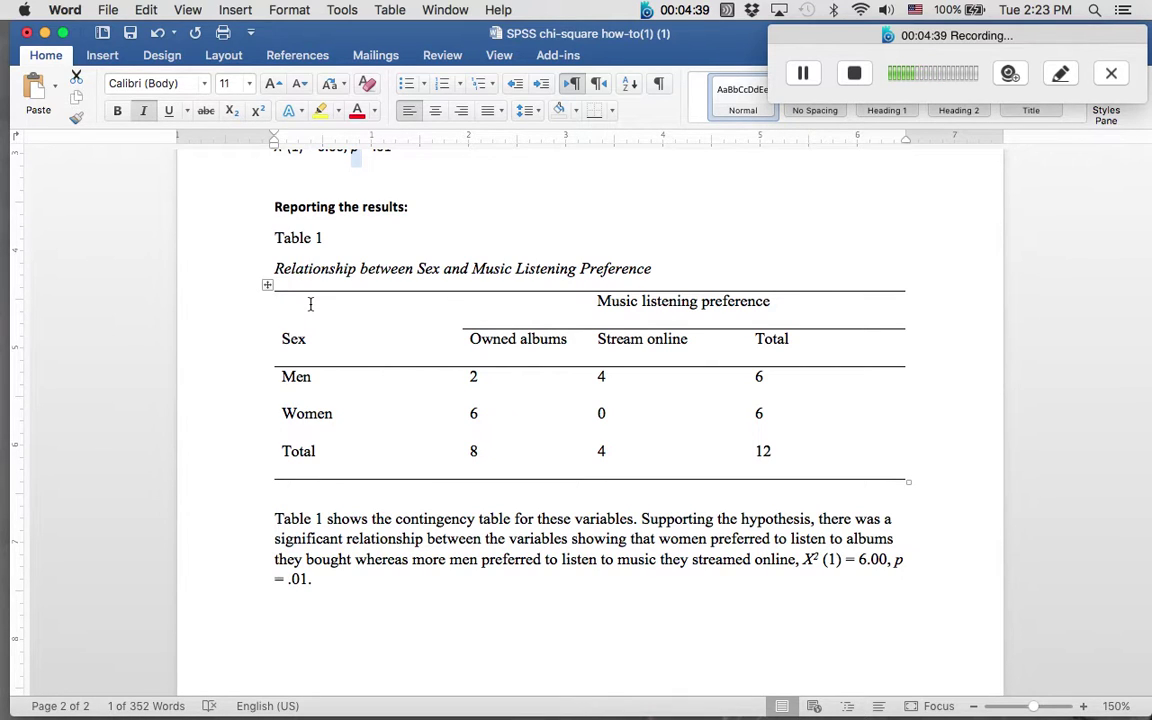
scroll(226, 504, down, 3)
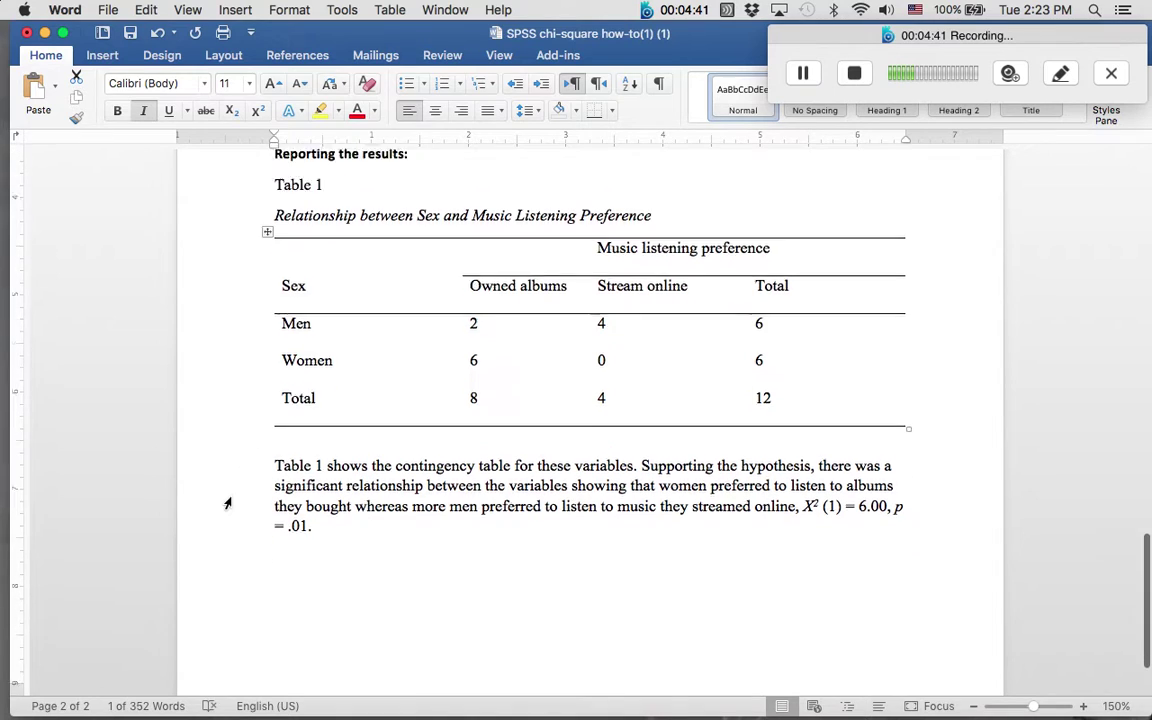
drag(276, 438, 350, 481)
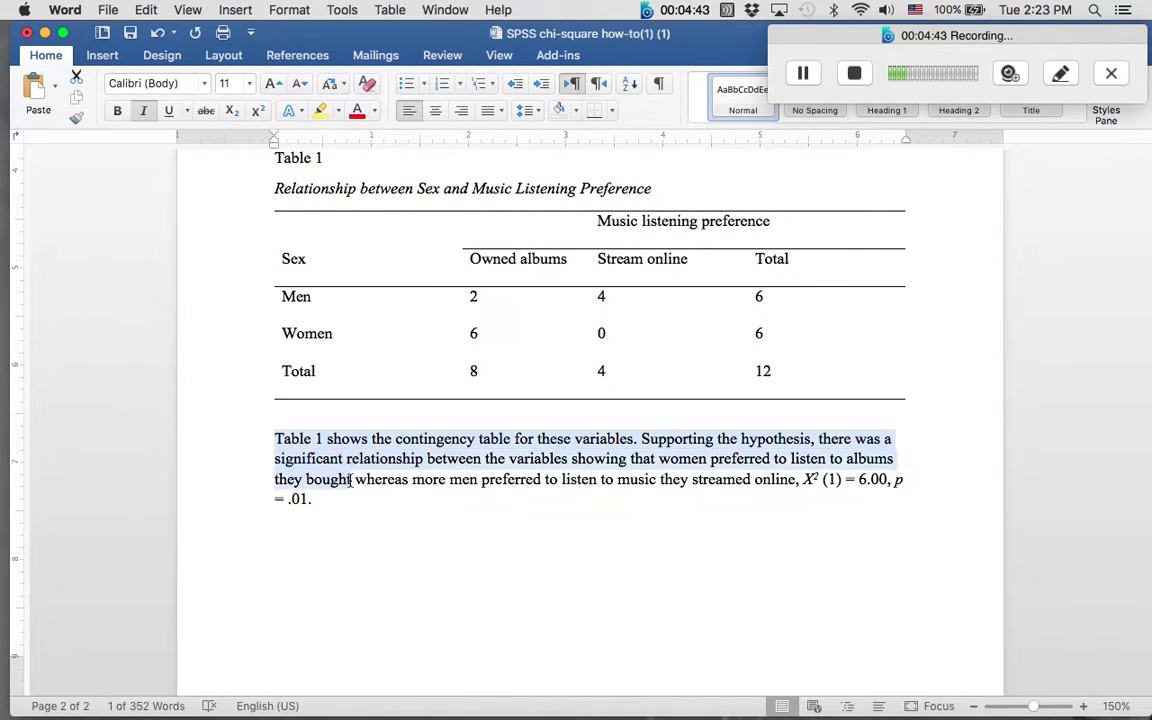
click(310, 446)
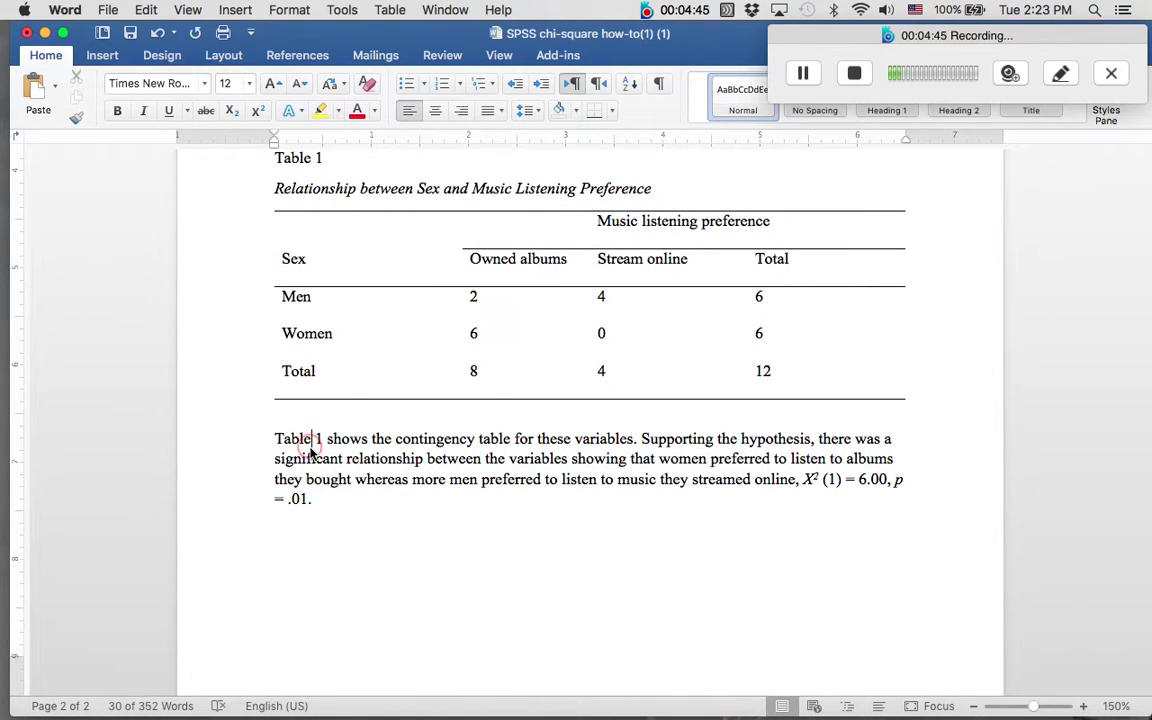
click(267, 204)
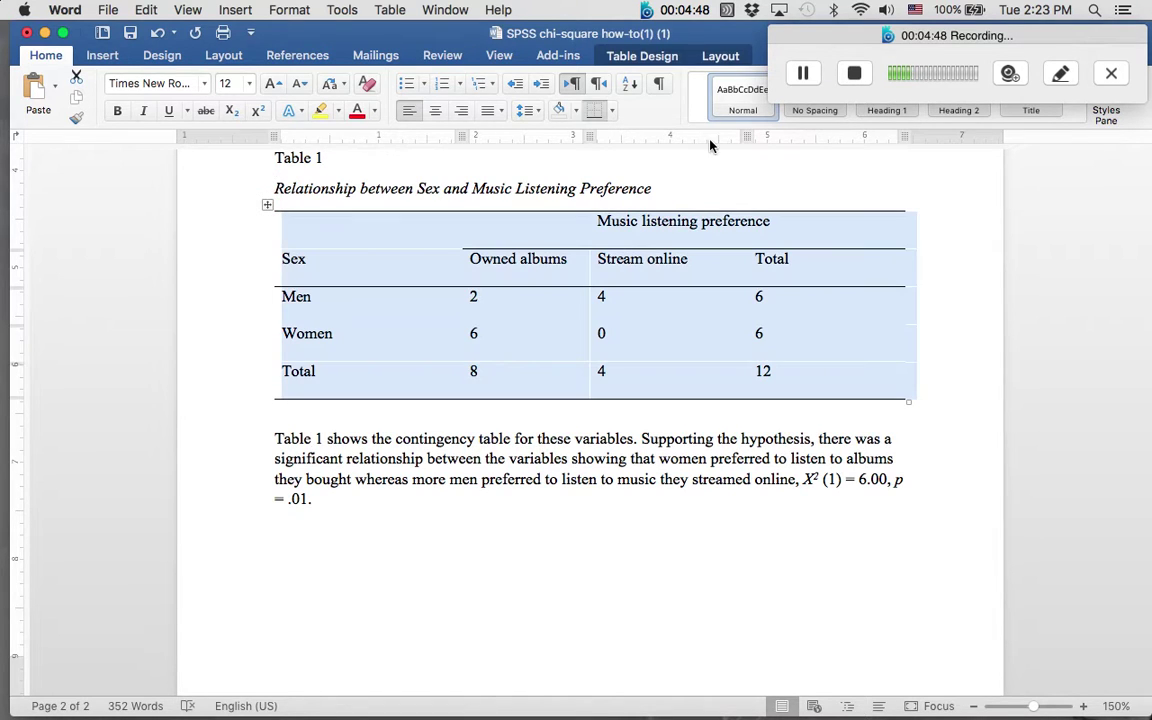
click(716, 55)
drag(797, 35, 906, 204)
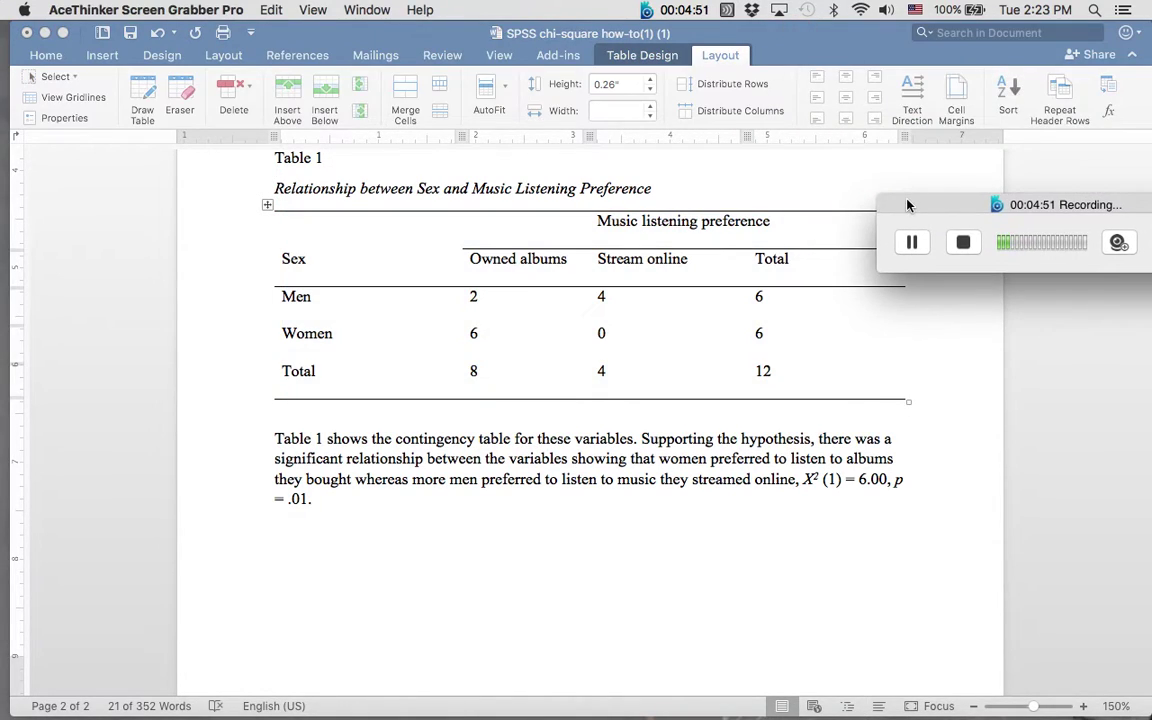
click(643, 55)
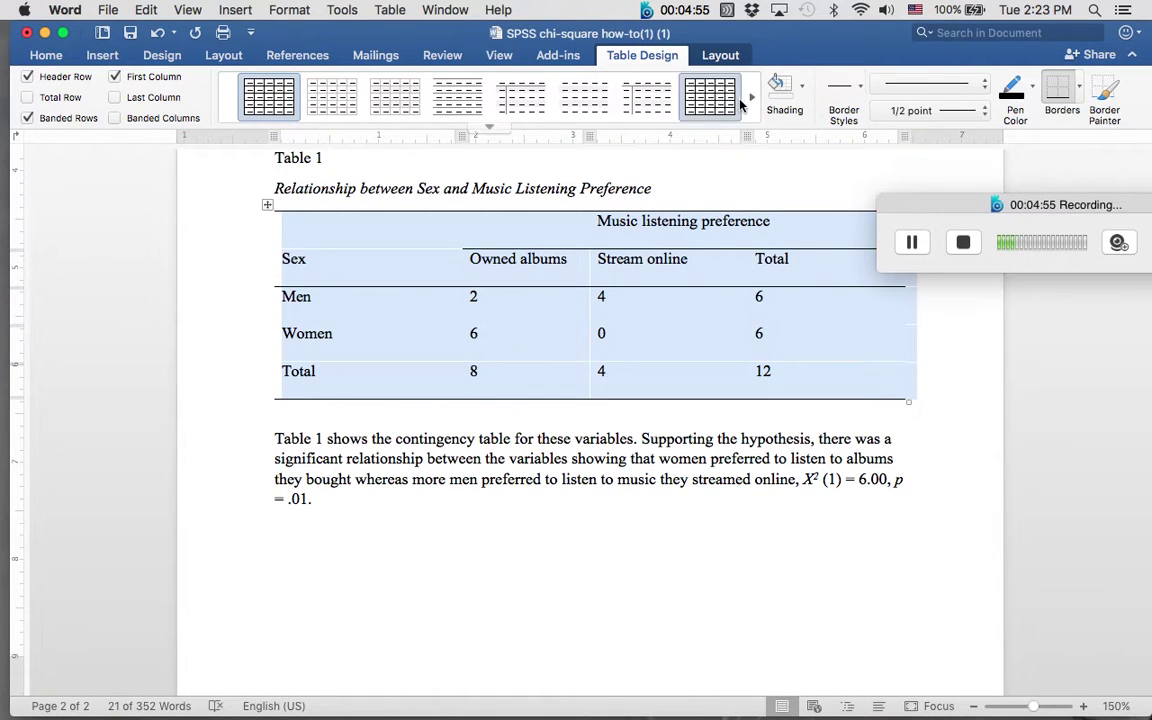
click(721, 57)
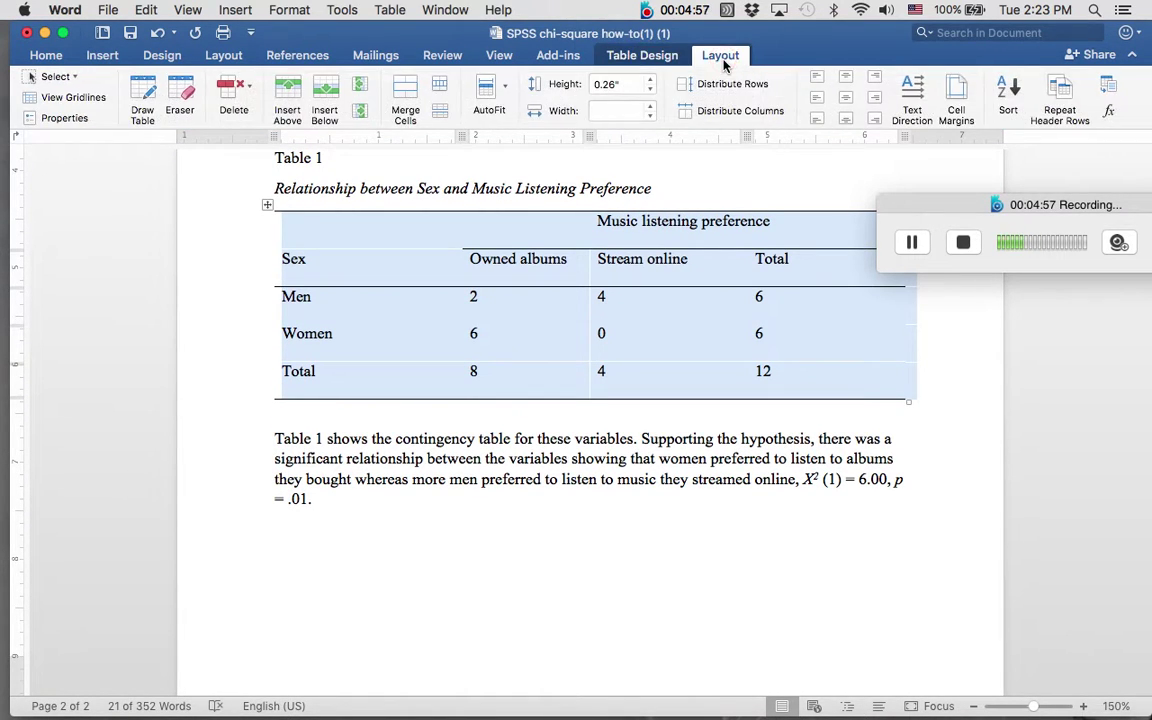
click(620, 55)
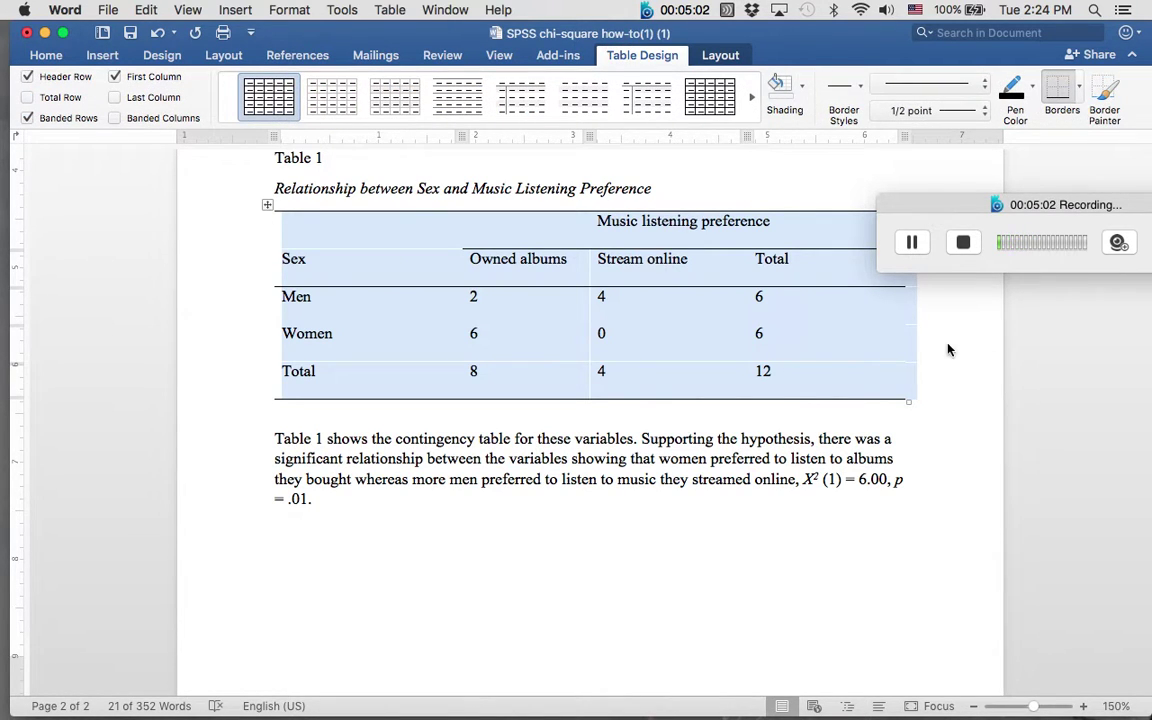
click(975, 404)
drag(942, 203, 942, 70)
click(321, 514)
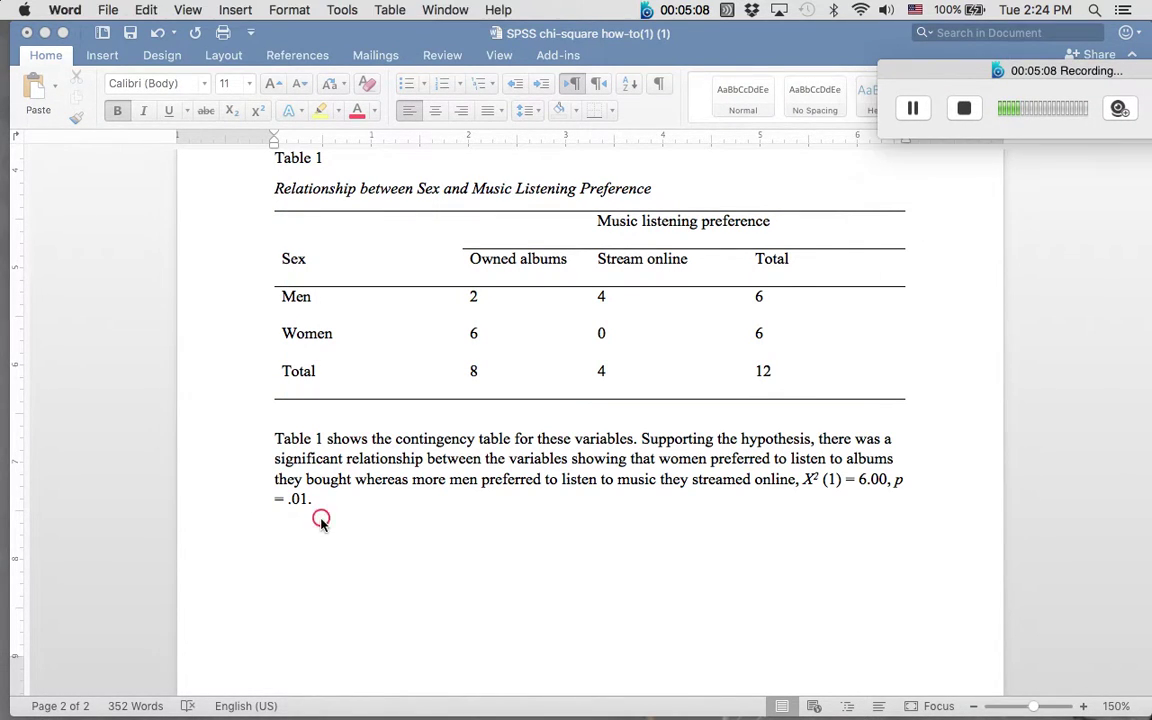
scroll(321, 516, down, 2)
click(280, 357)
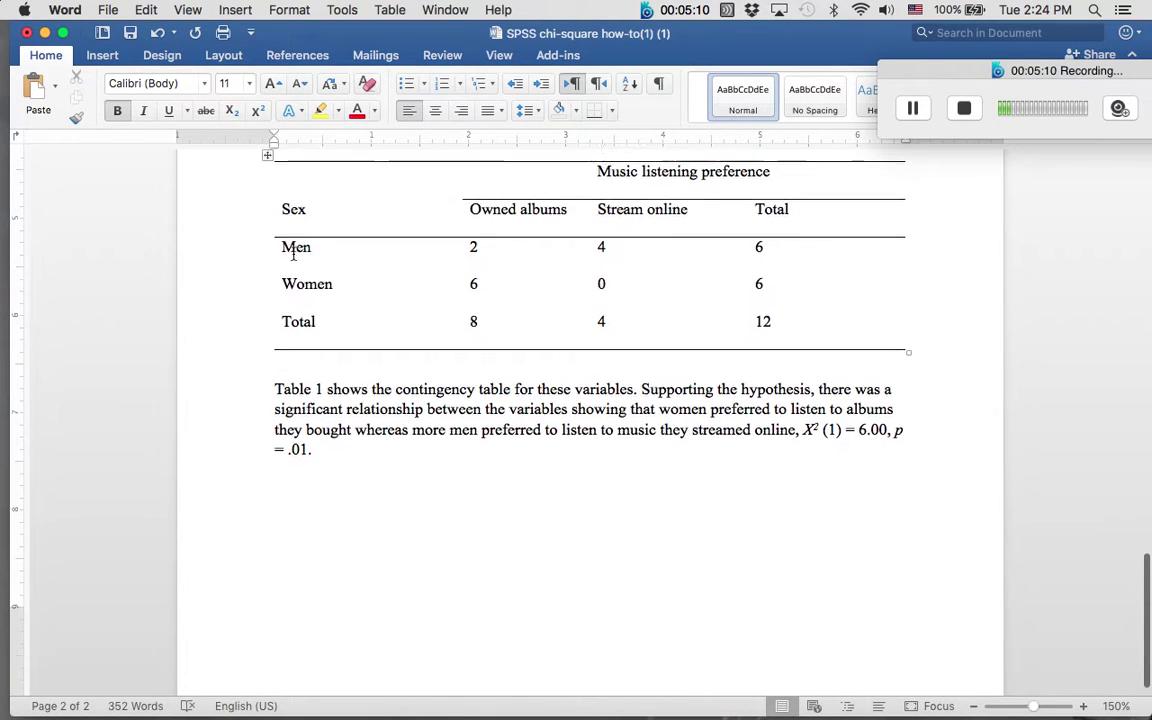
scroll(375, 400, up, 2)
click(637, 426)
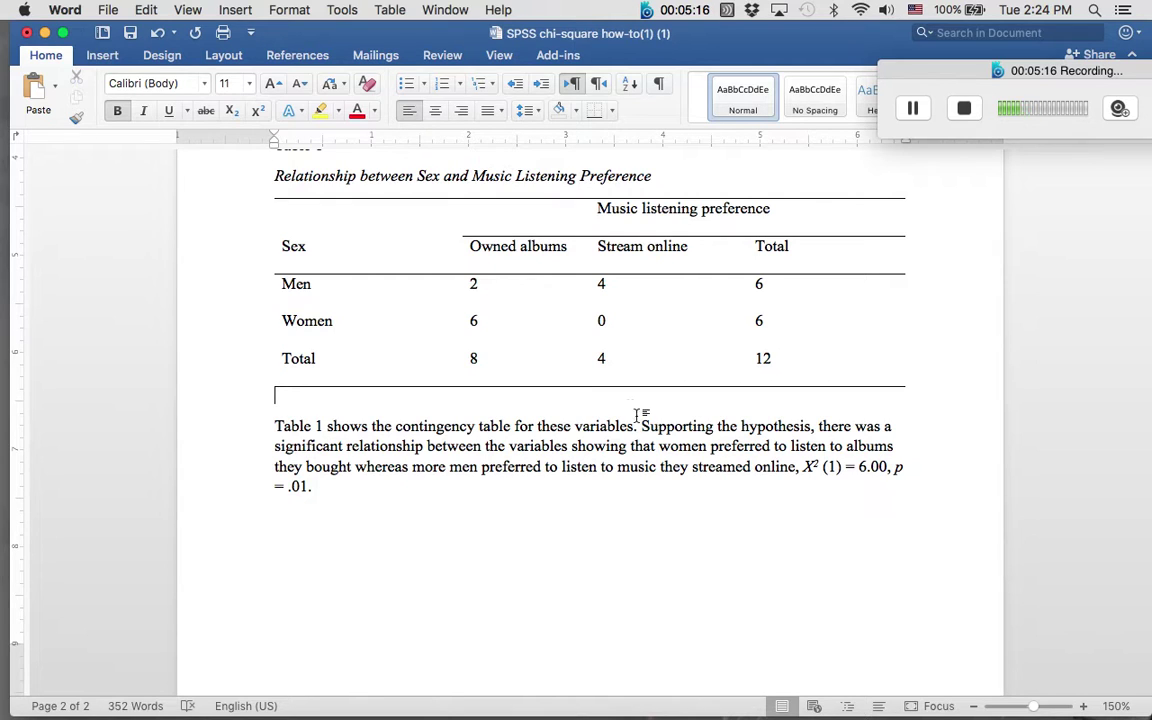
click(728, 400)
click(475, 321)
double_click(474, 321)
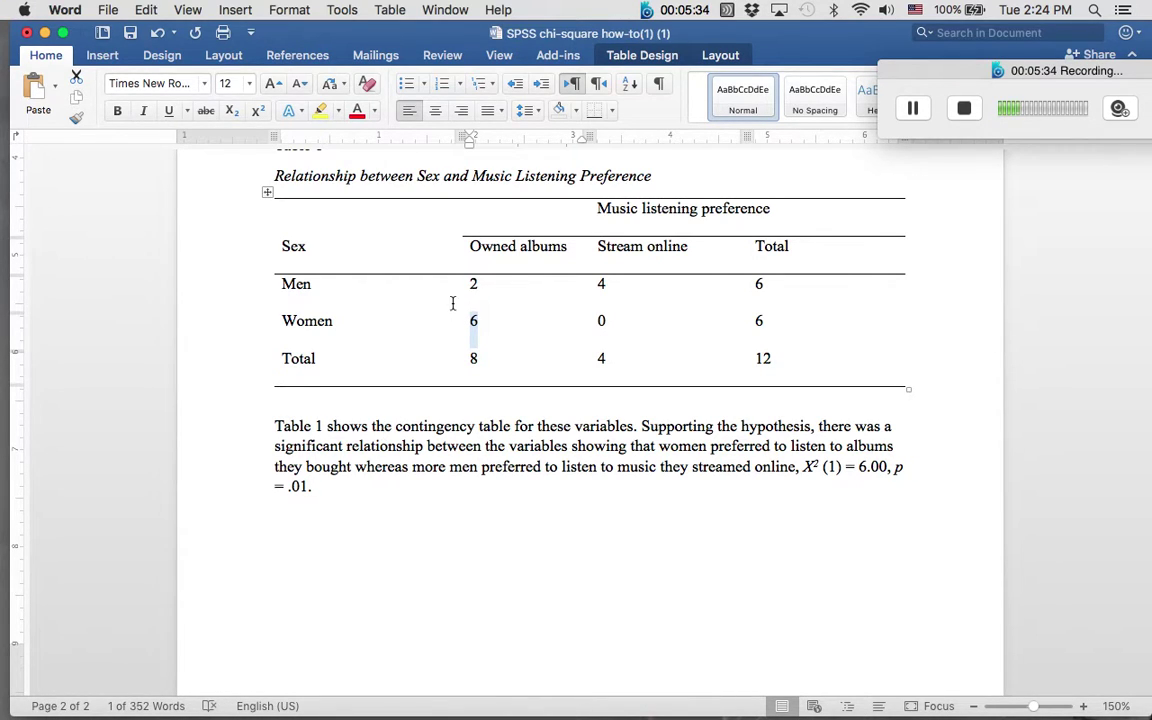
double_click(601, 284)
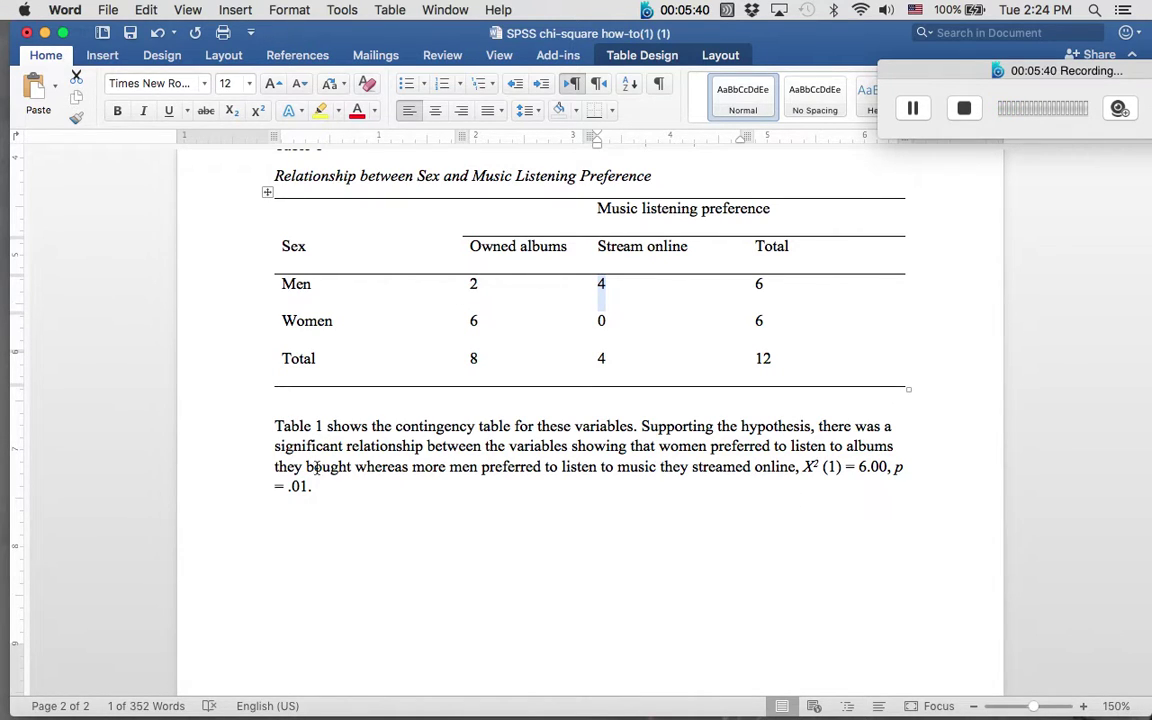
drag(798, 466, 839, 493)
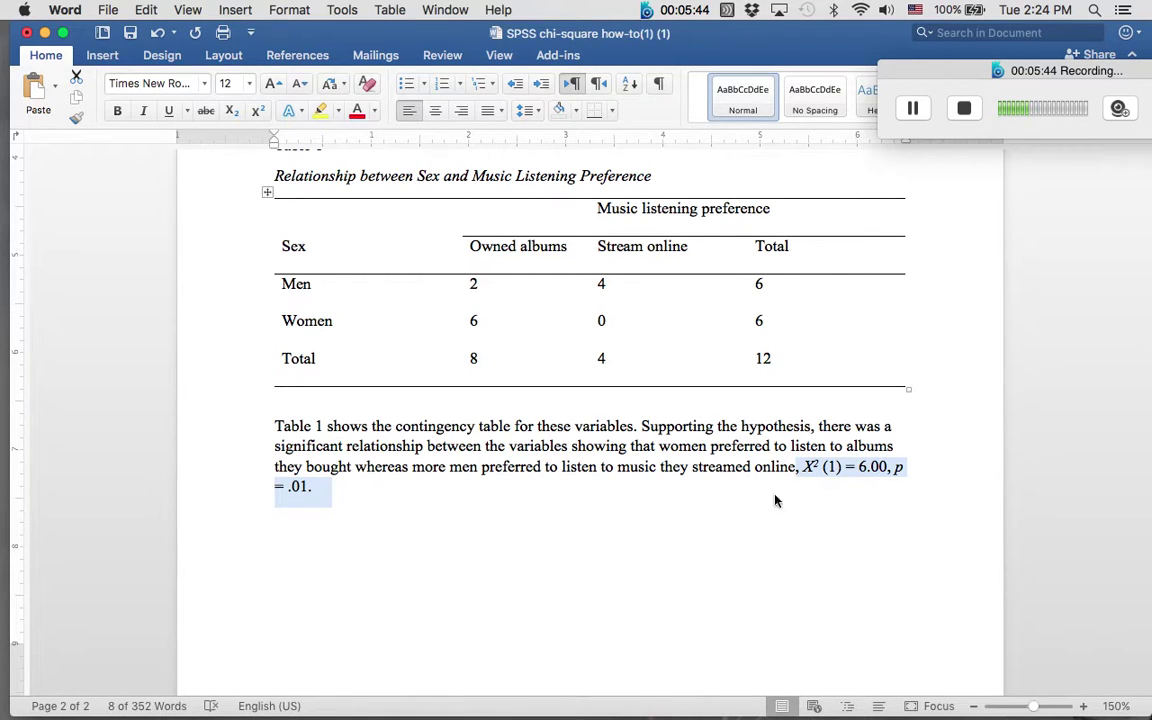
click(715, 491)
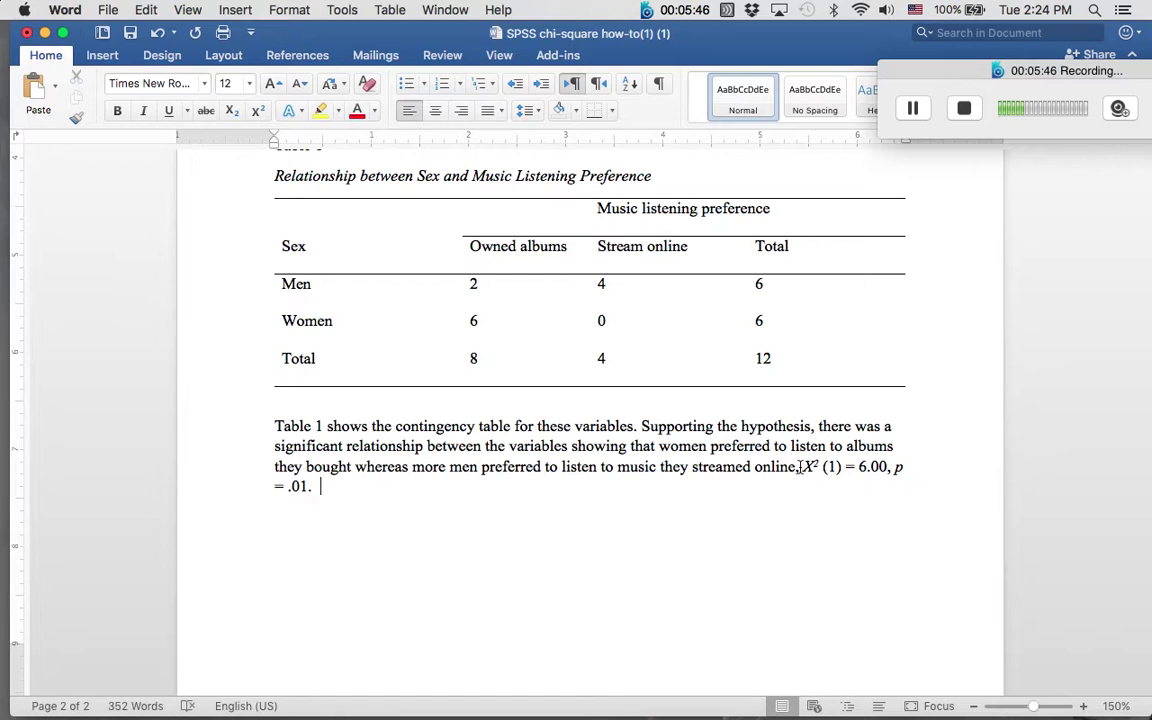
drag(800, 466, 836, 497)
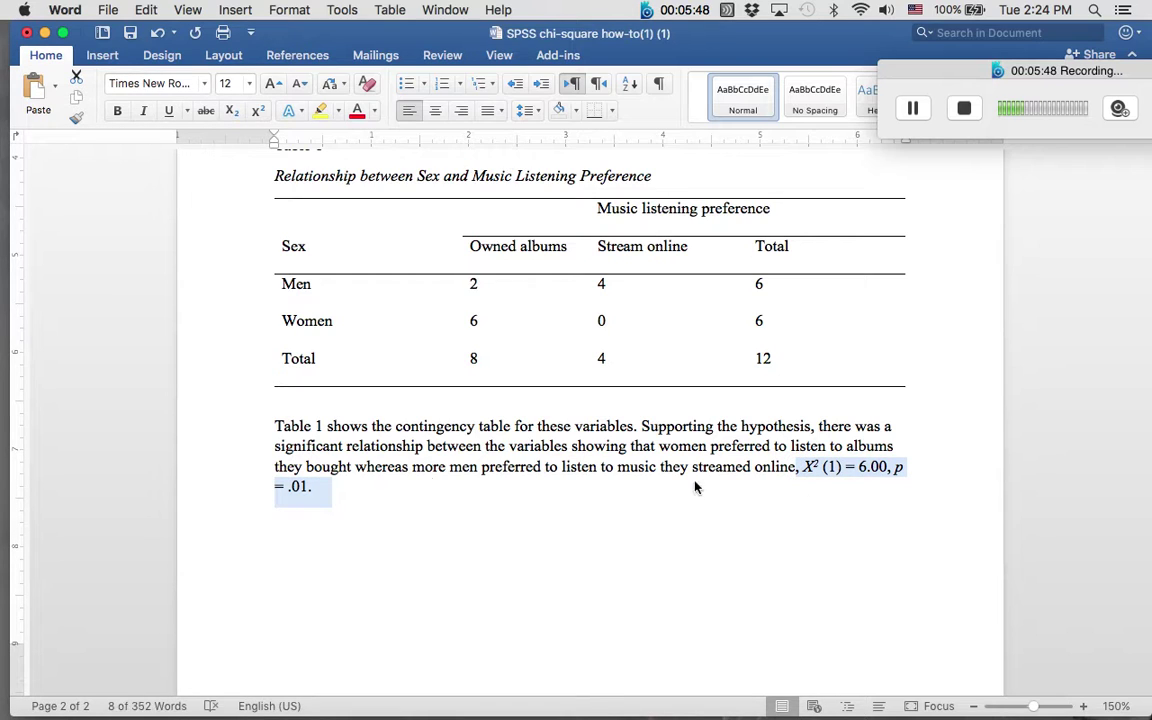
click(322, 486)
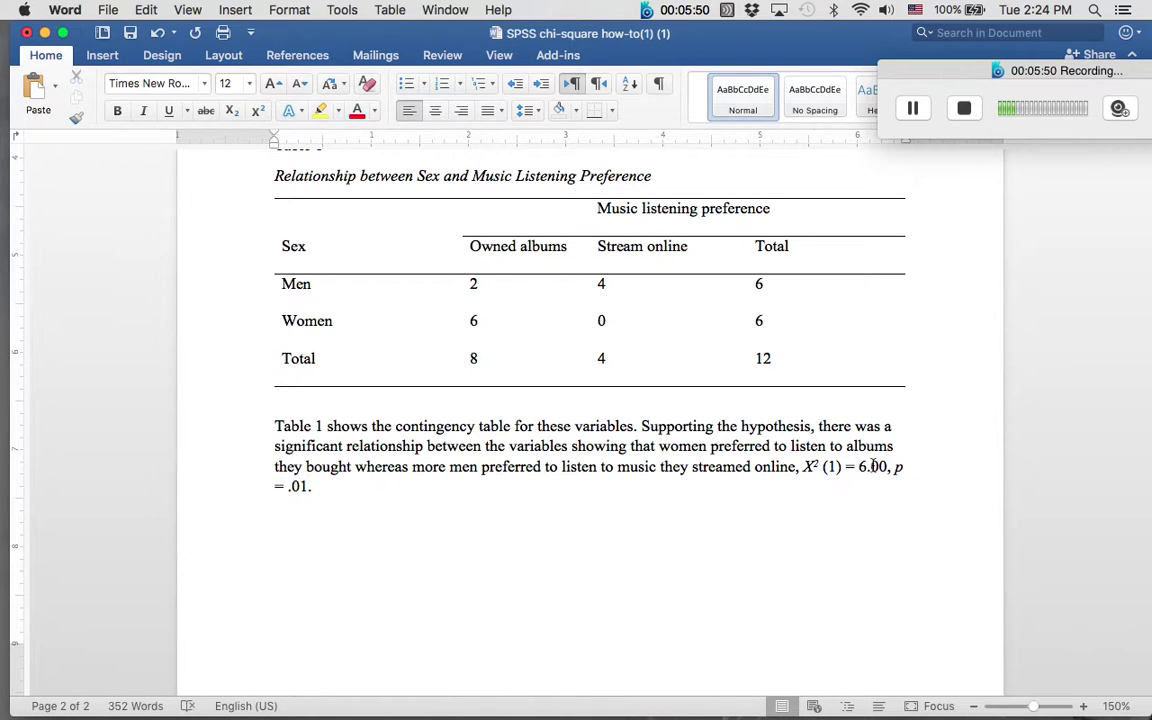